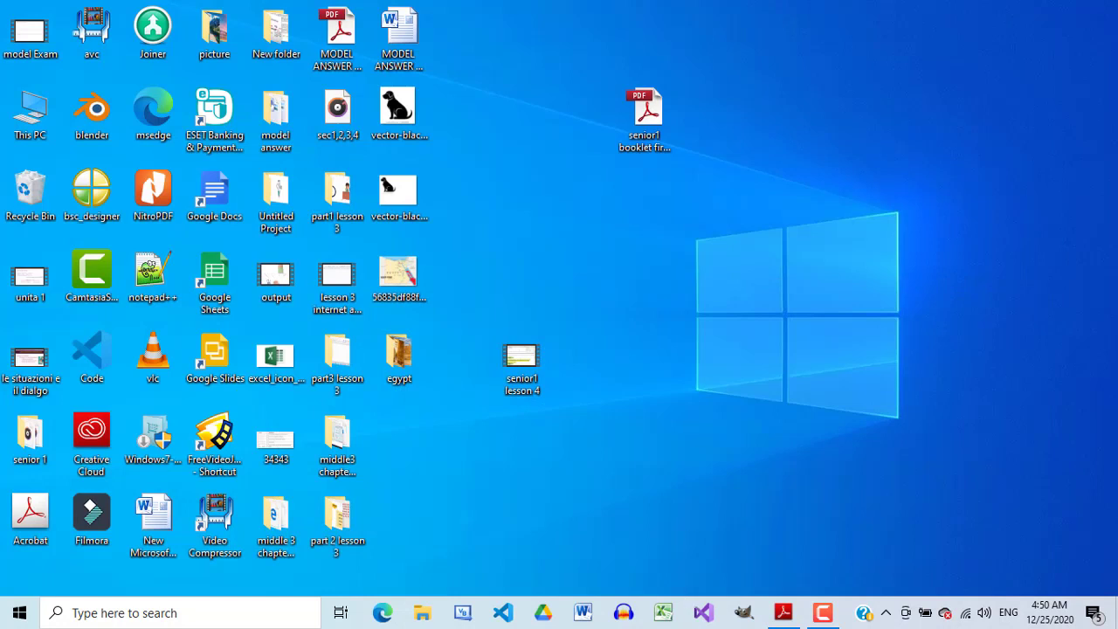
# - Open Audacity and dismiss the welcome message
pyautogui.click(622, 616)
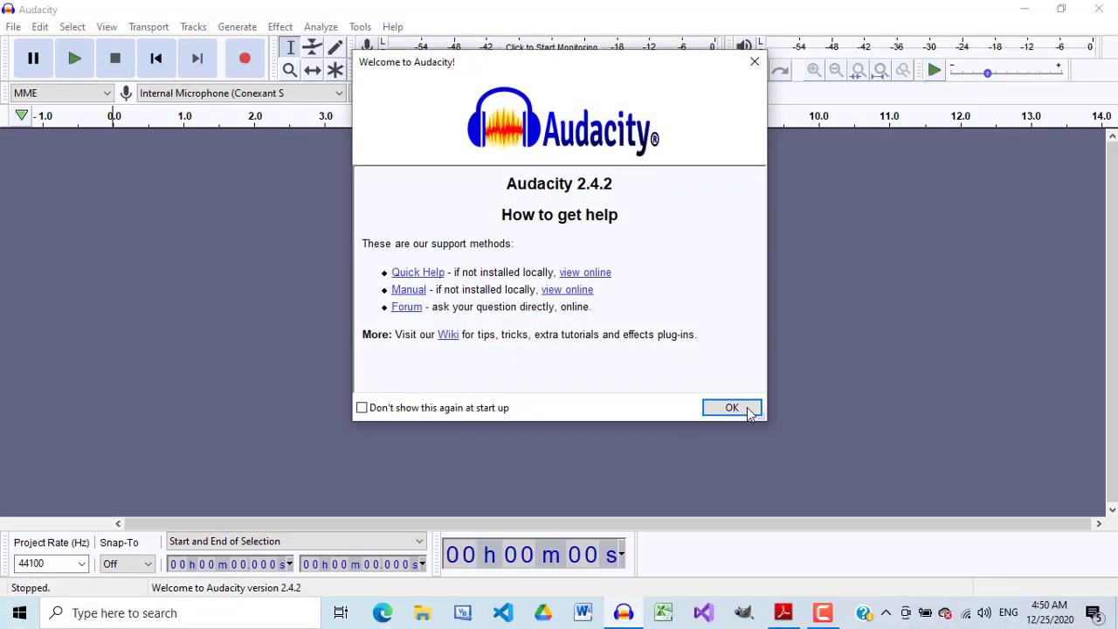
pyautogui.click(731, 408)
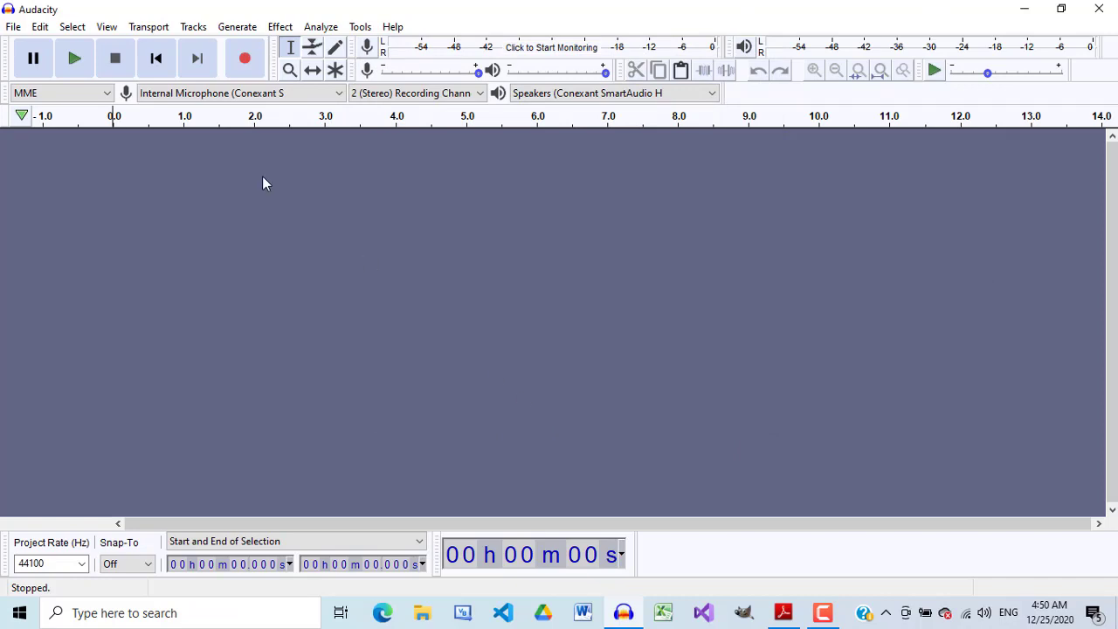
pyautogui.click(13, 27)
pyautogui.moveTo(36, 32)
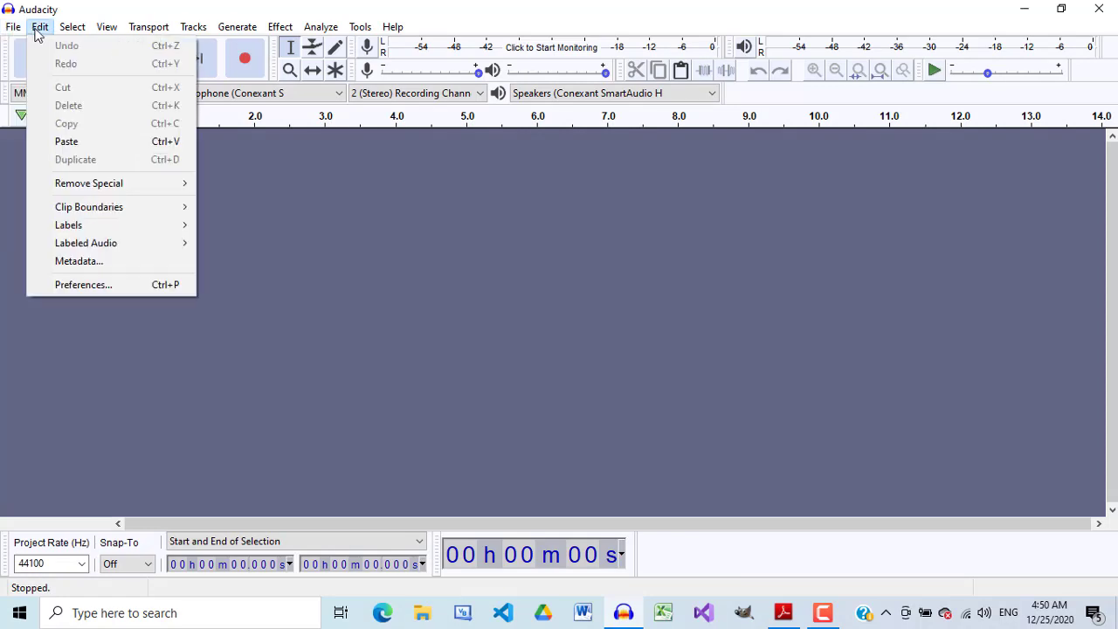
pyautogui.moveTo(253, 31)
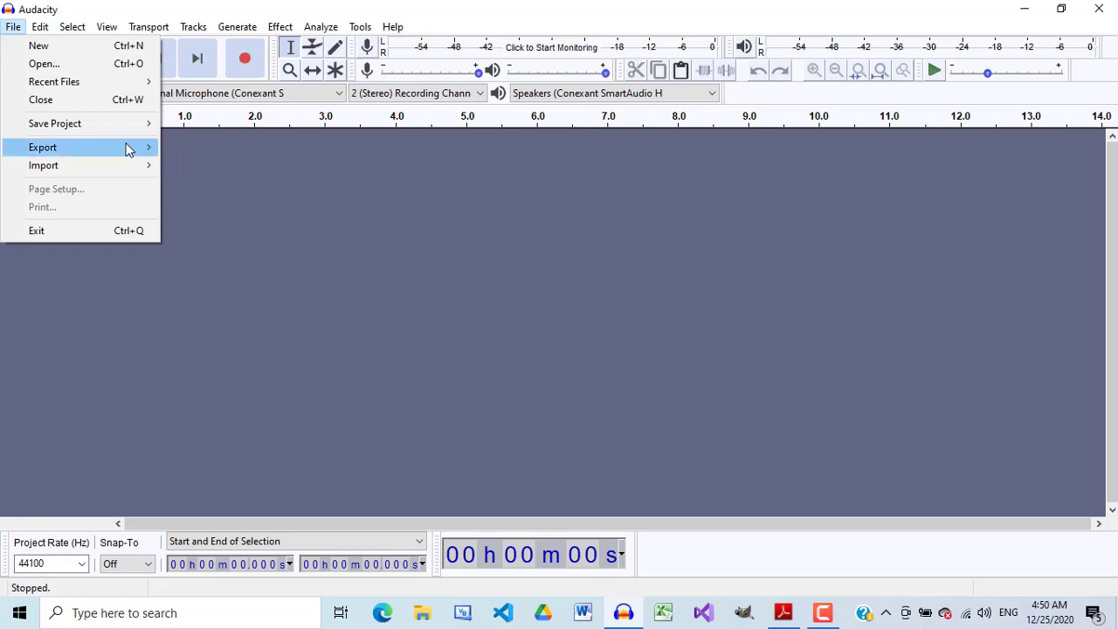
pyautogui.moveTo(129, 150)
pyautogui.moveTo(146, 169)
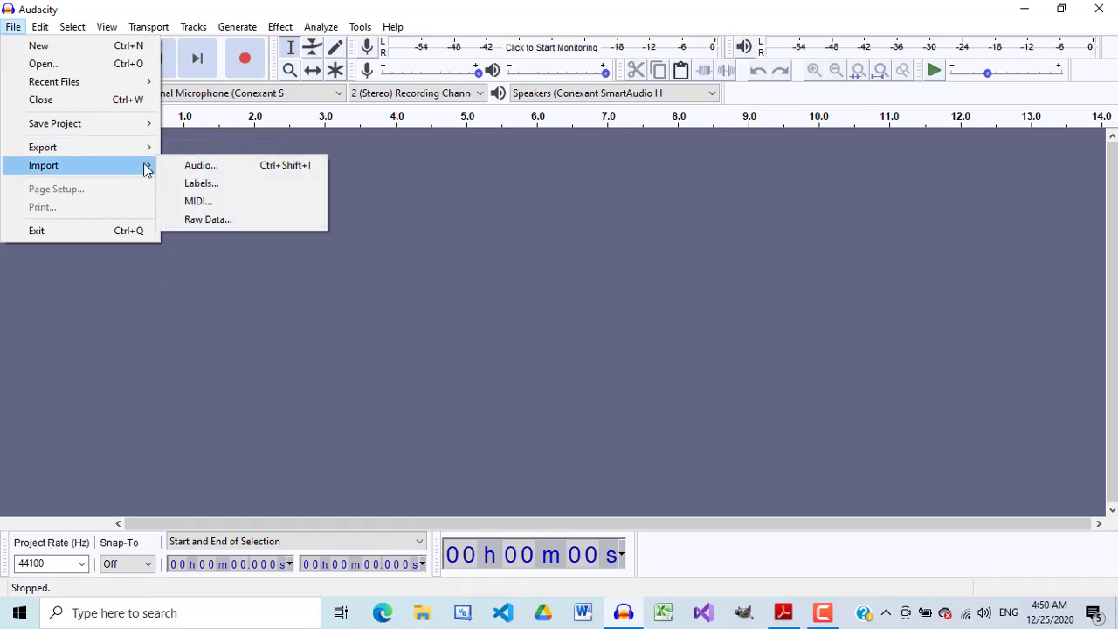
pyautogui.click(429, 190)
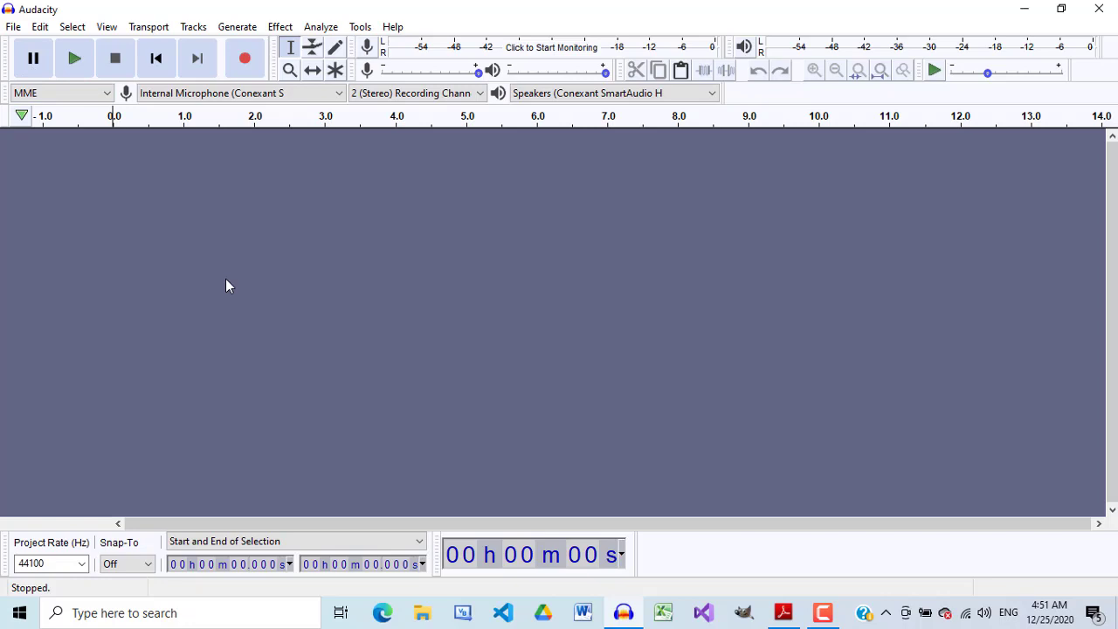
pyautogui.click(13, 27)
pyautogui.click(35, 66)
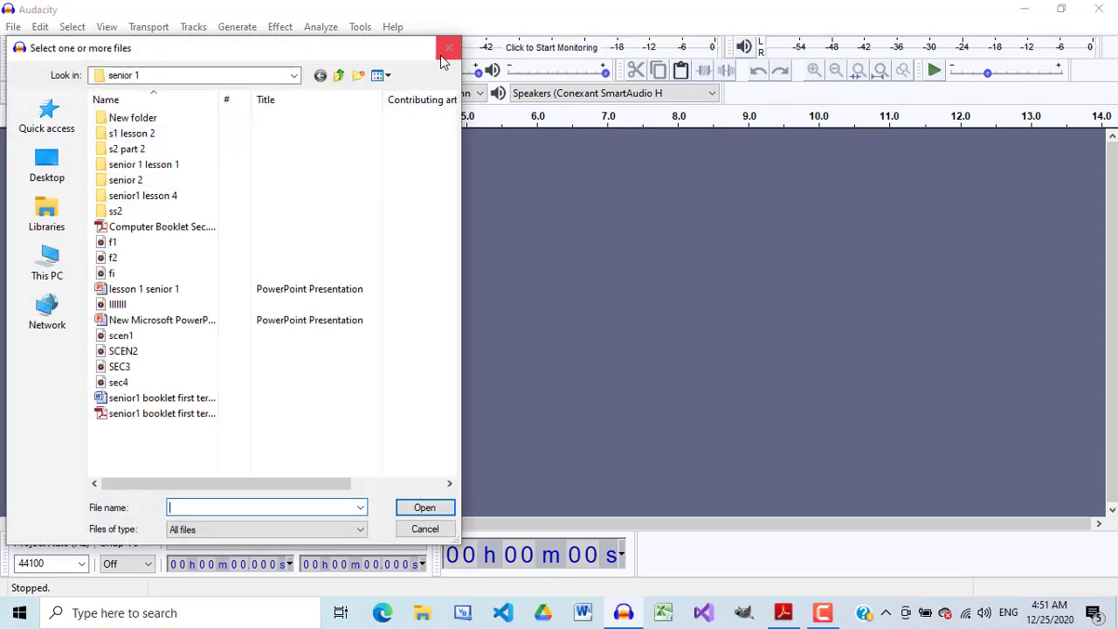
pyautogui.click(441, 52)
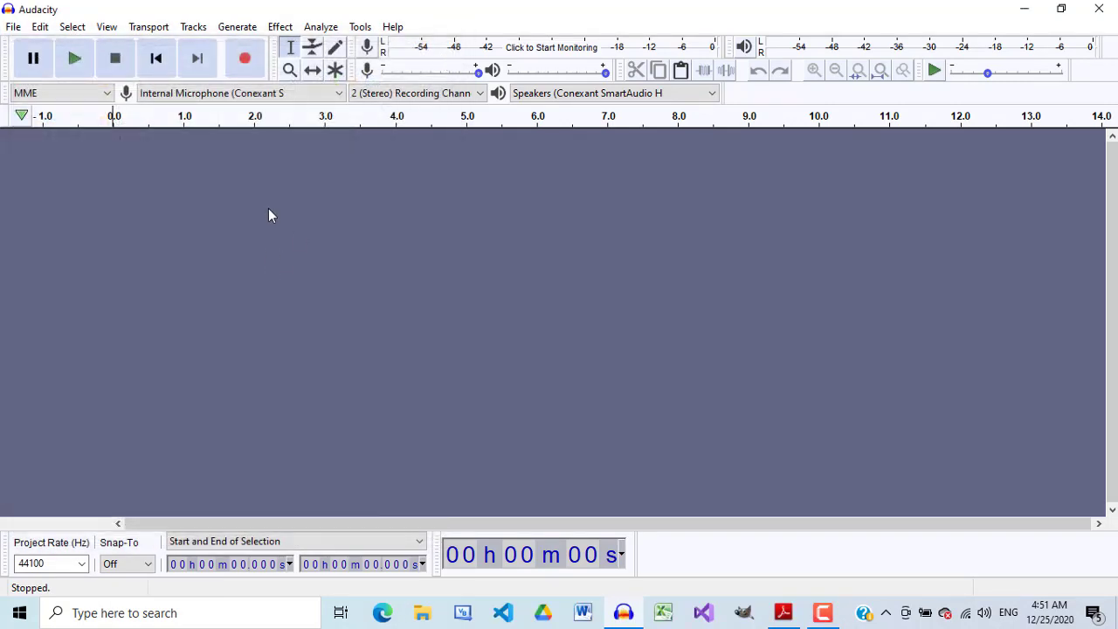
# - Record a stereo voice clip about 14 seconds long from the internal microphone and play back part of it
pyautogui.click(246, 59)
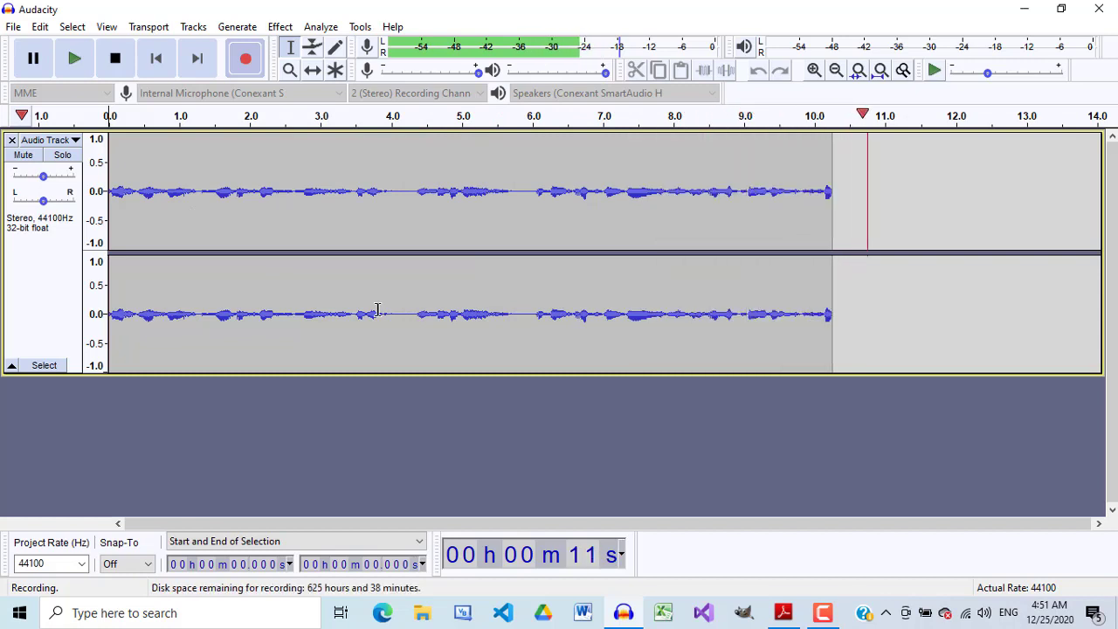
pyautogui.click(114, 56)
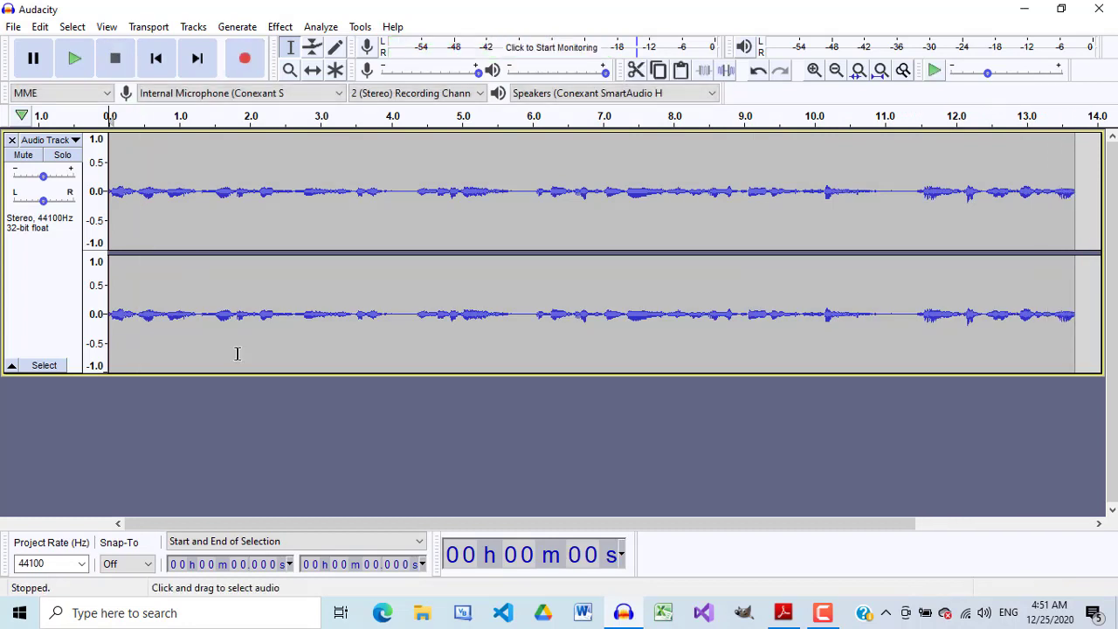
pyautogui.click(75, 58)
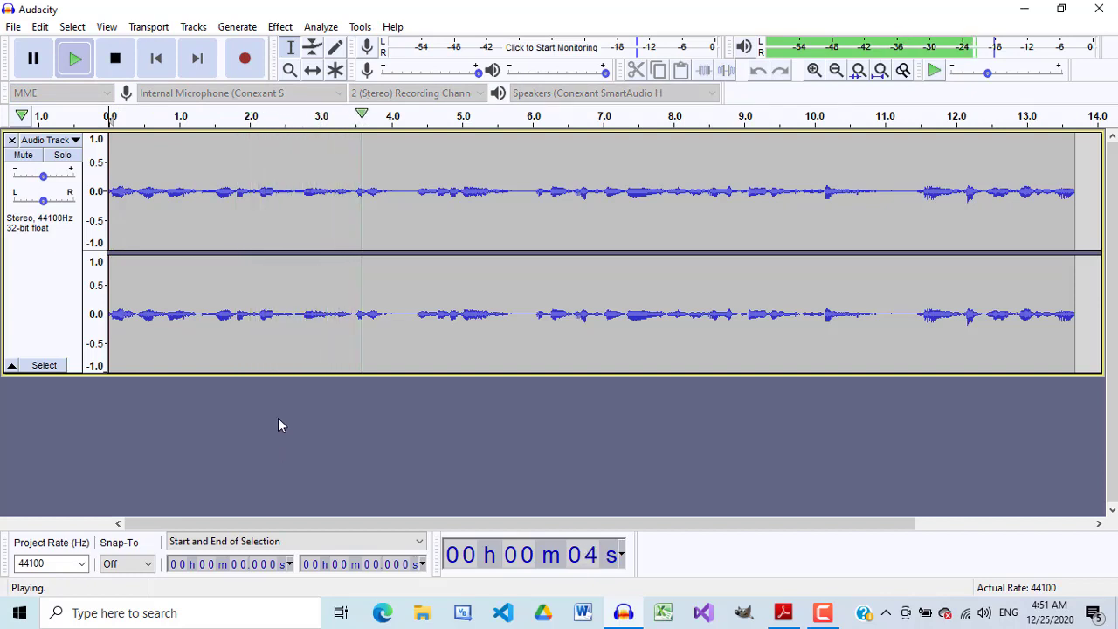
pyautogui.click(114, 58)
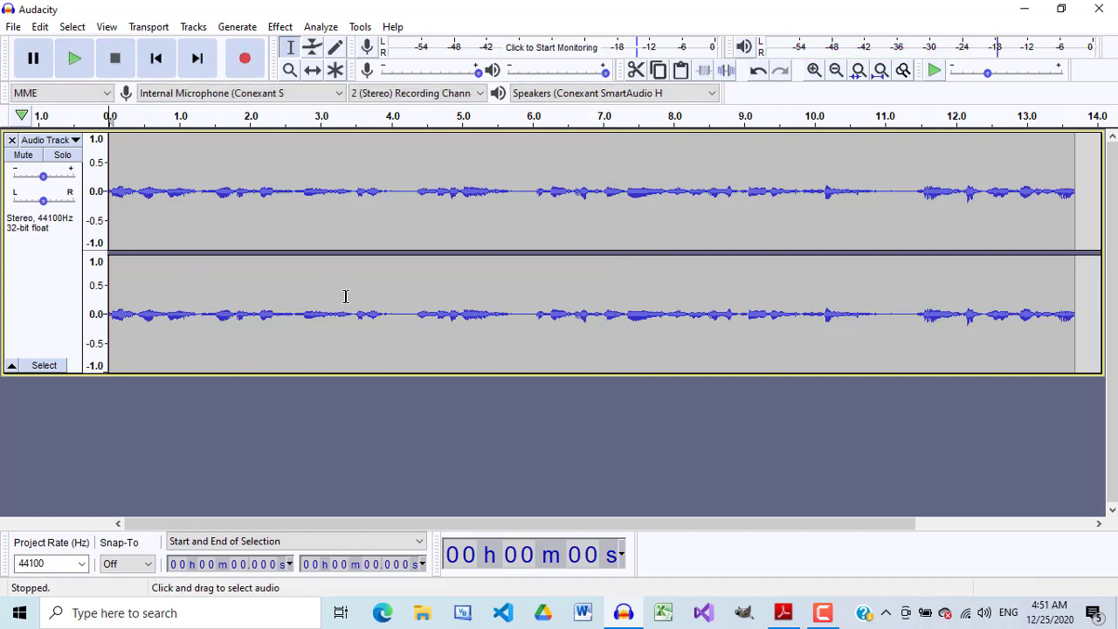
# - Try to apply the Reverse effect to the recording with no audio selected
pyautogui.click(280, 27)
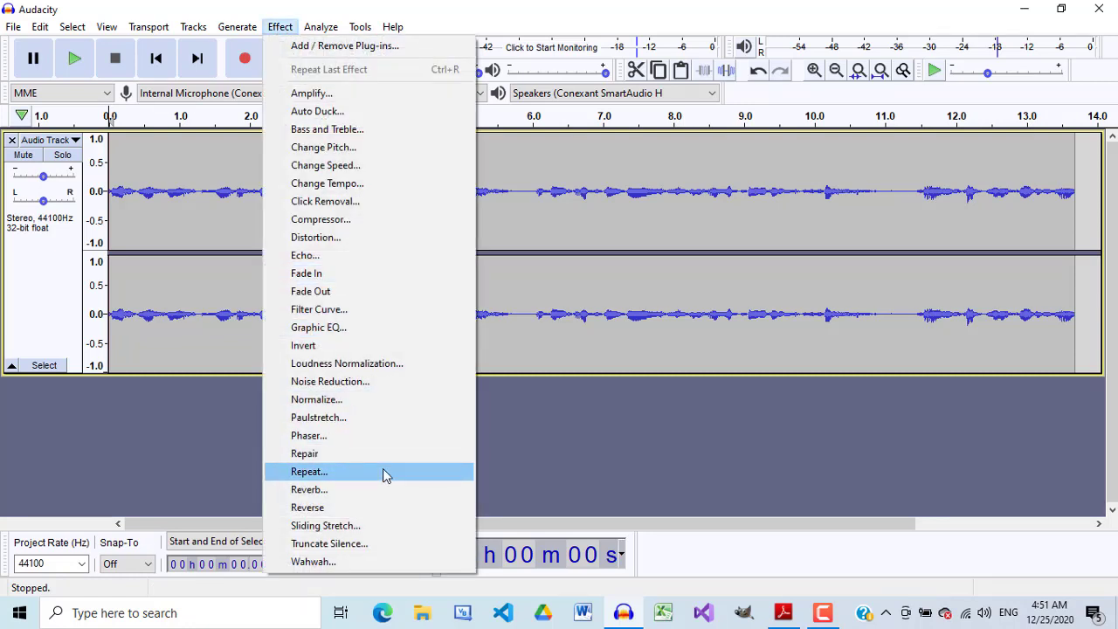
pyautogui.click(382, 512)
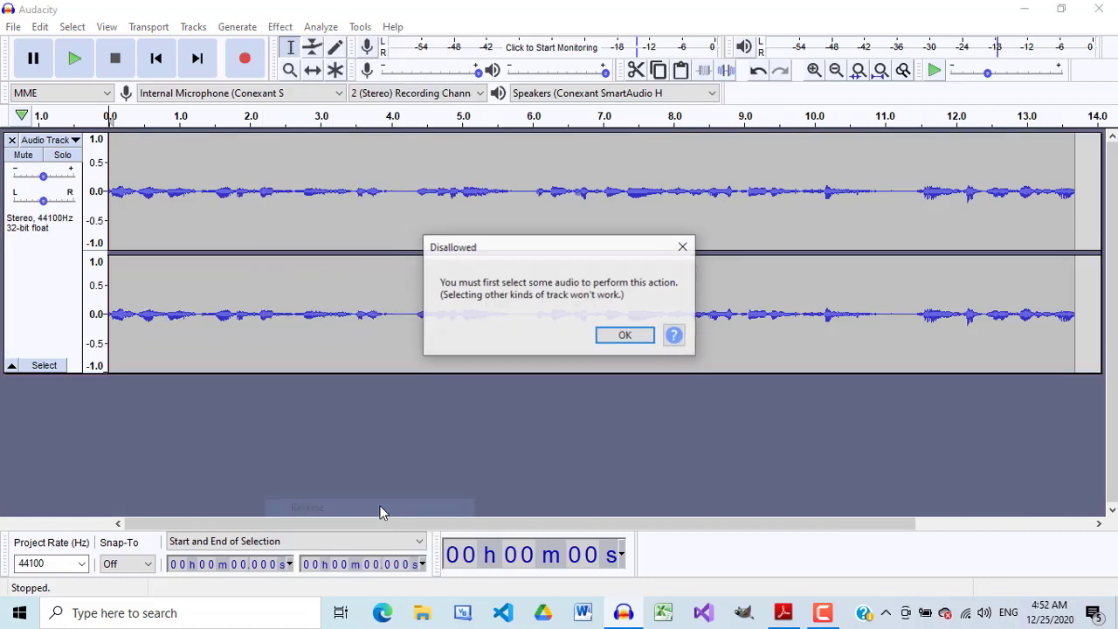
pyautogui.click(626, 336)
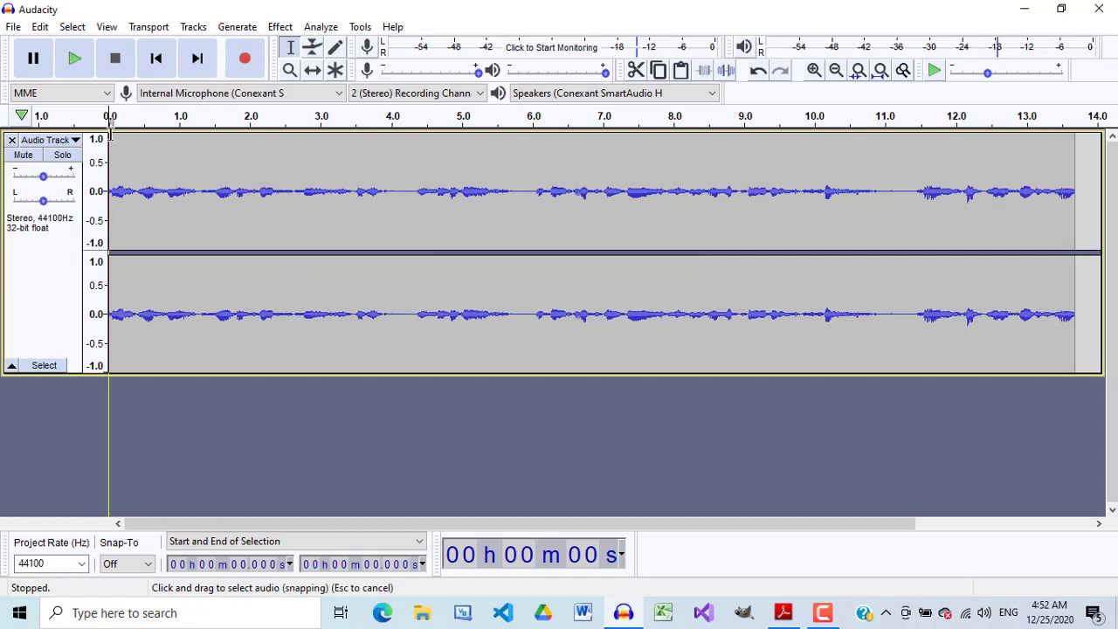
# - Apply the Reverse effect to the entire recording and play back the result
pyautogui.moveTo(109, 137); pyautogui.dragTo(279, 129)
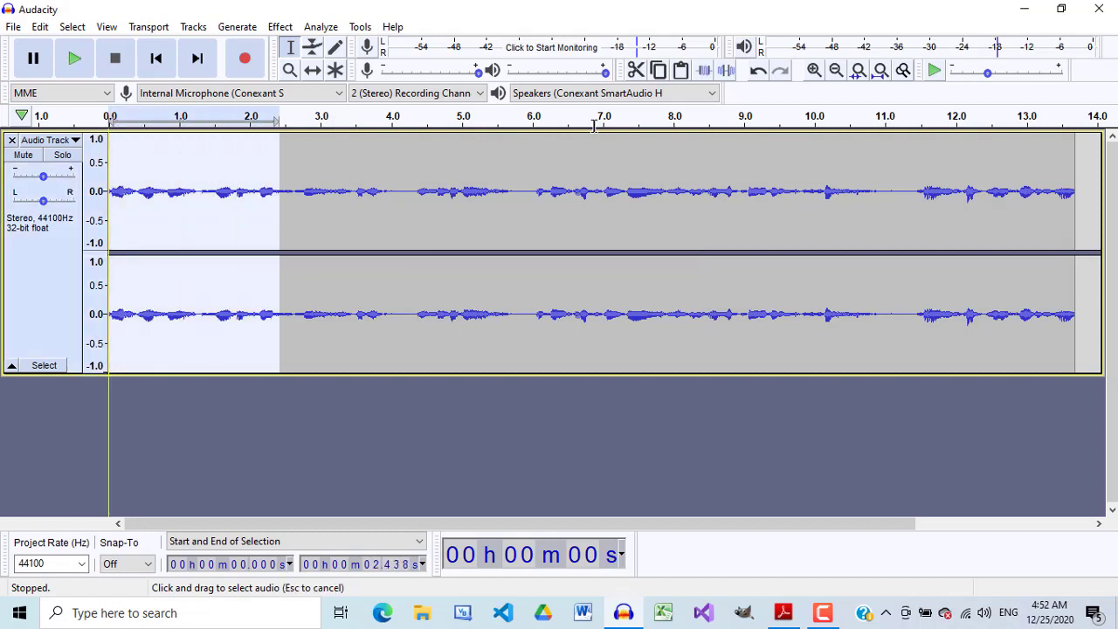
pyautogui.moveTo(595, 133); pyautogui.dragTo(1077, 172)
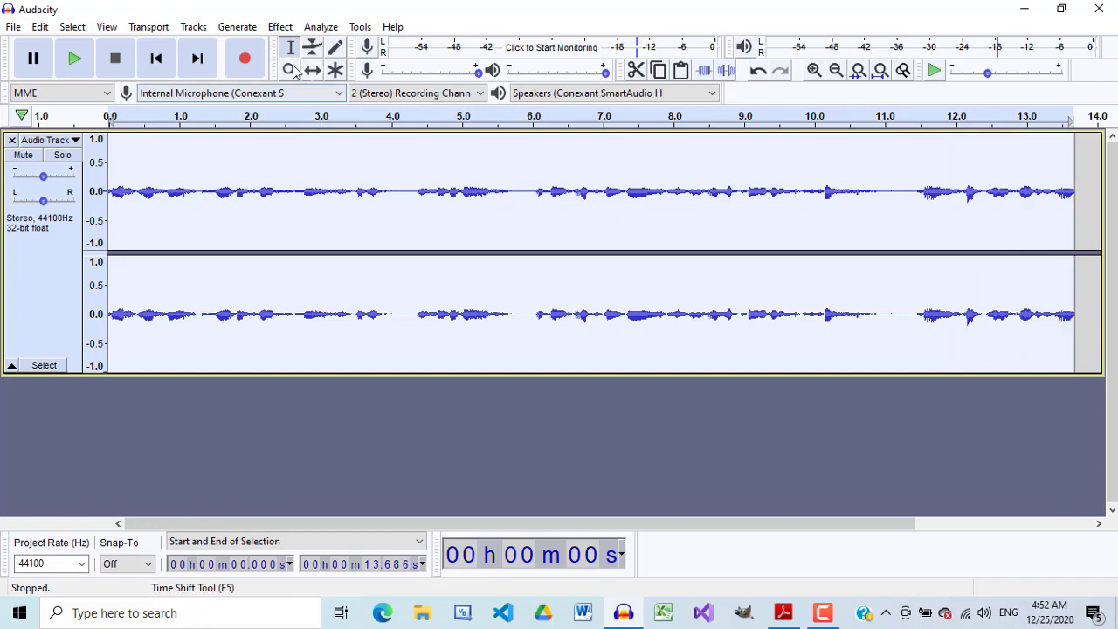
pyautogui.click(280, 27)
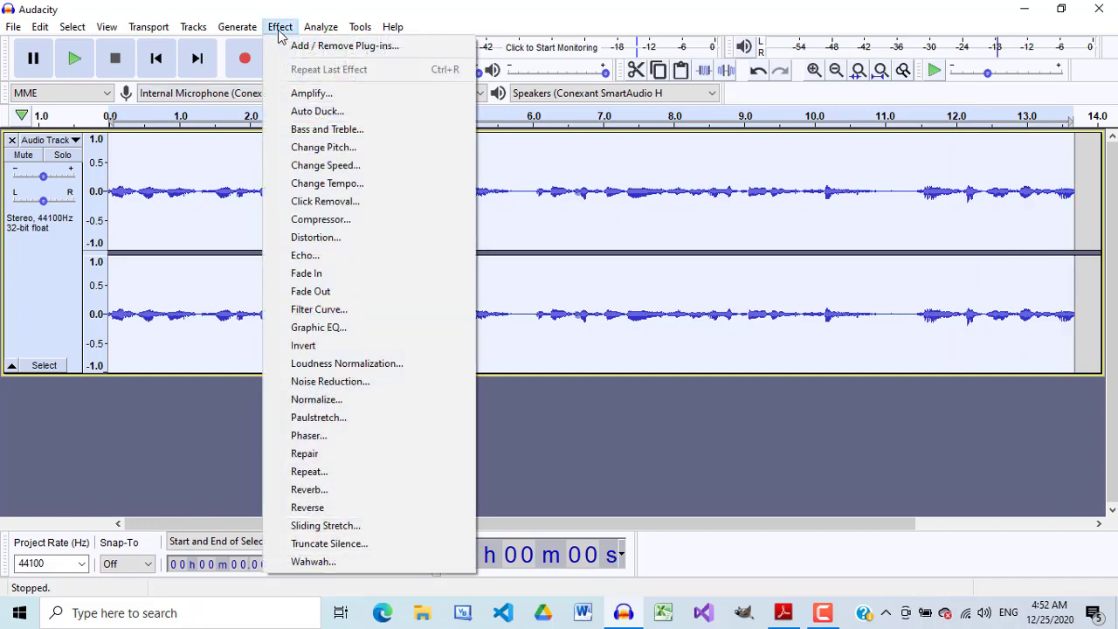
pyautogui.click(338, 512)
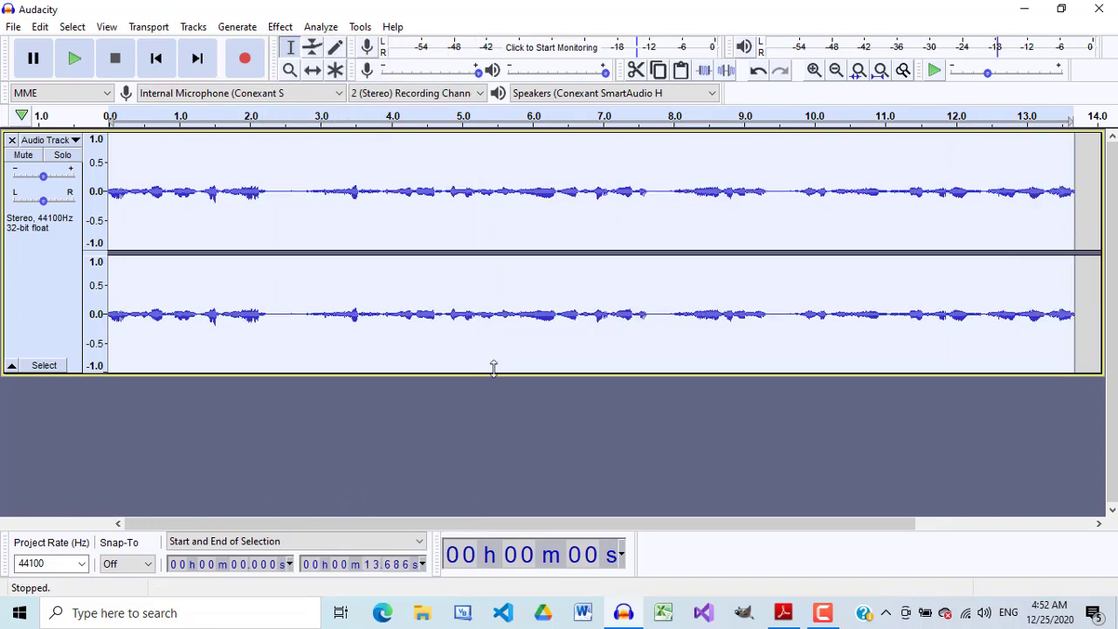
pyautogui.click(75, 58)
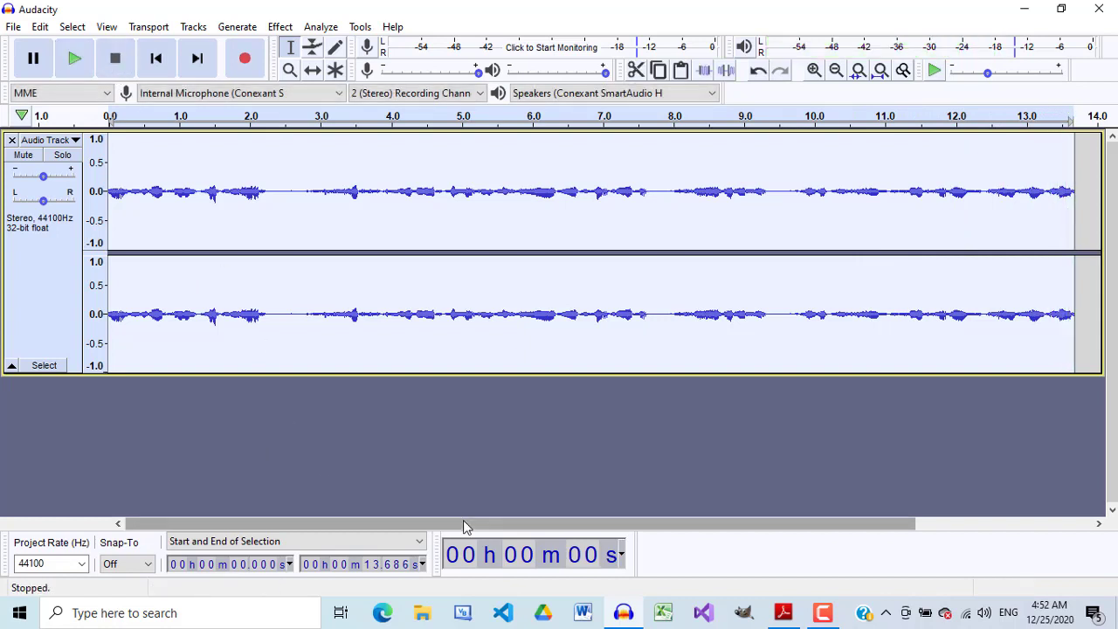
# - Undo the Reverse effect on the recording
pyautogui.click(280, 27)
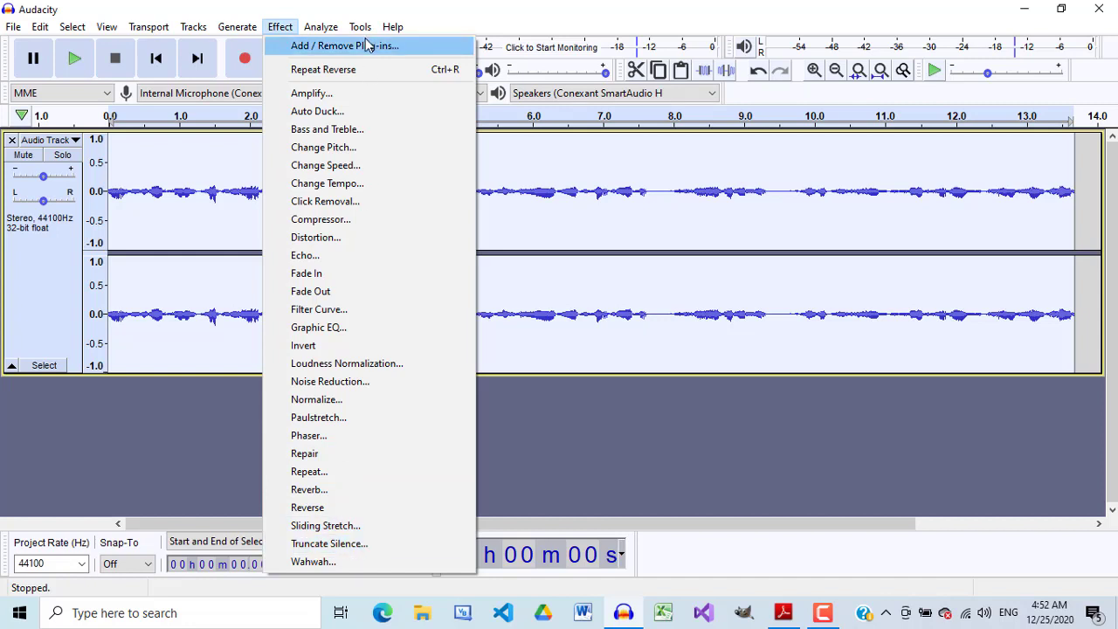
pyautogui.press('Escape')
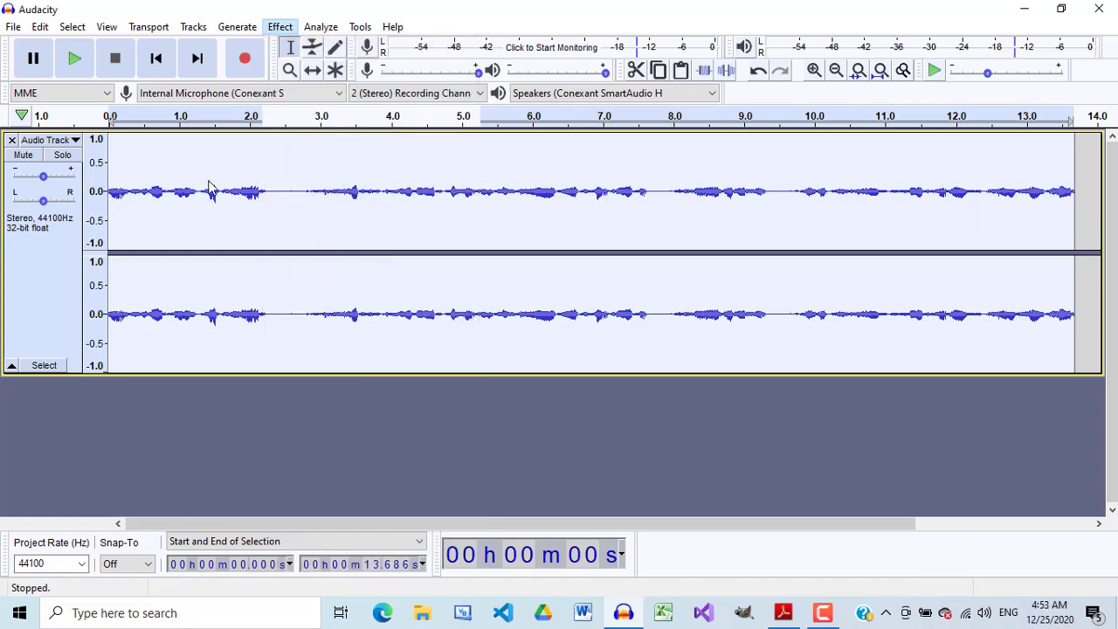
pyautogui.click(210, 188)
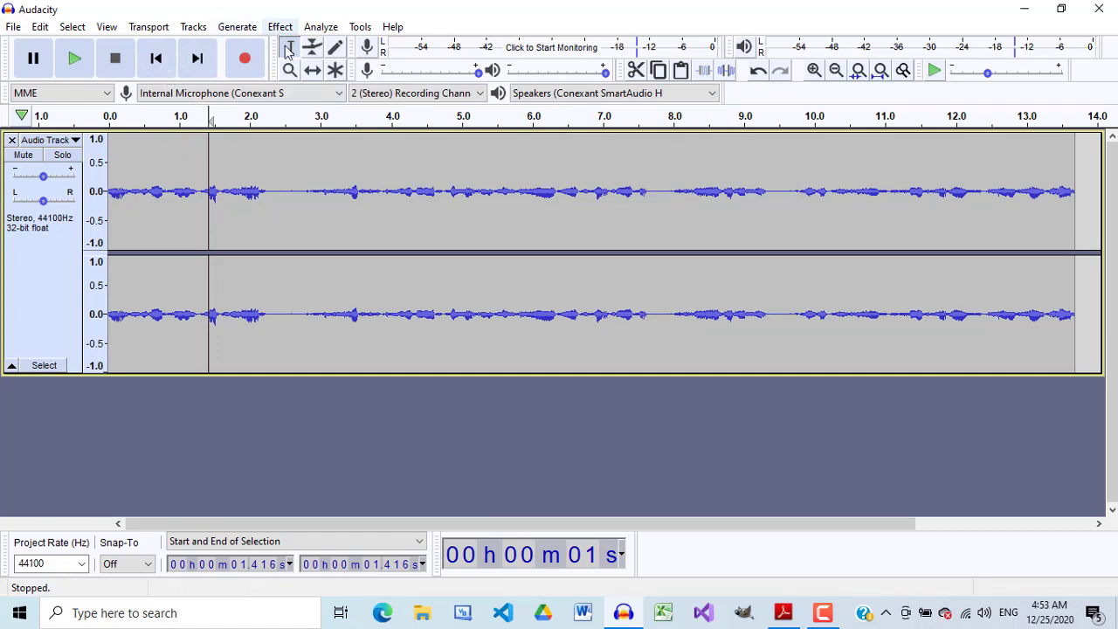
pyautogui.hotkey('ctrl', 'a')
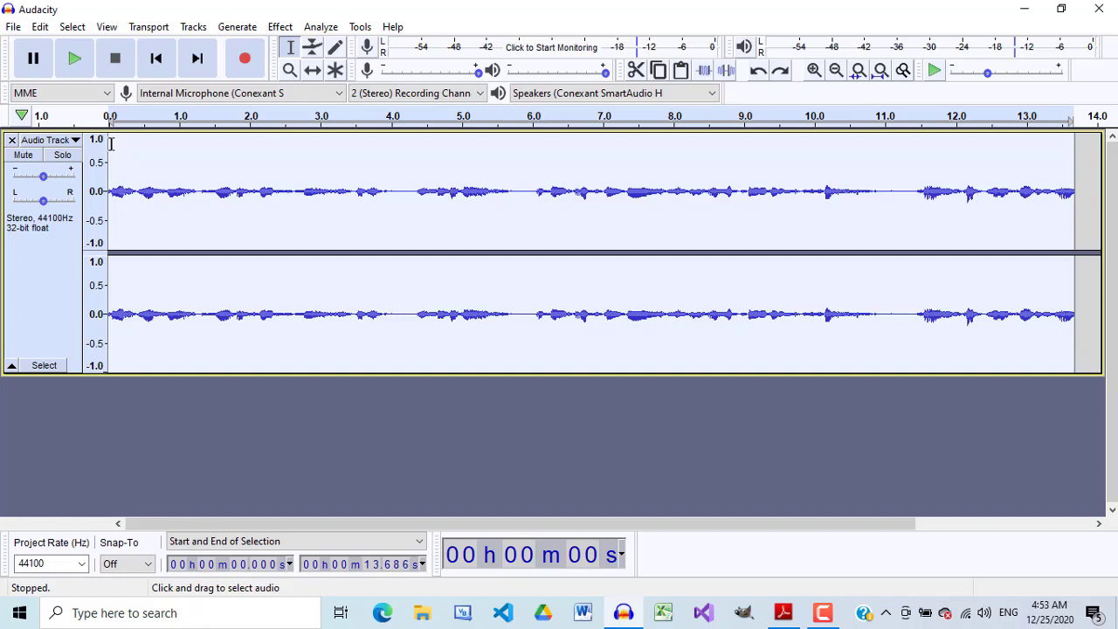
# - Delete the opening of the recording, from about 0.05 to 2.28 seconds, and play back the remaining audio
pyautogui.moveTo(114, 144); pyautogui.dragTo(268, 170)
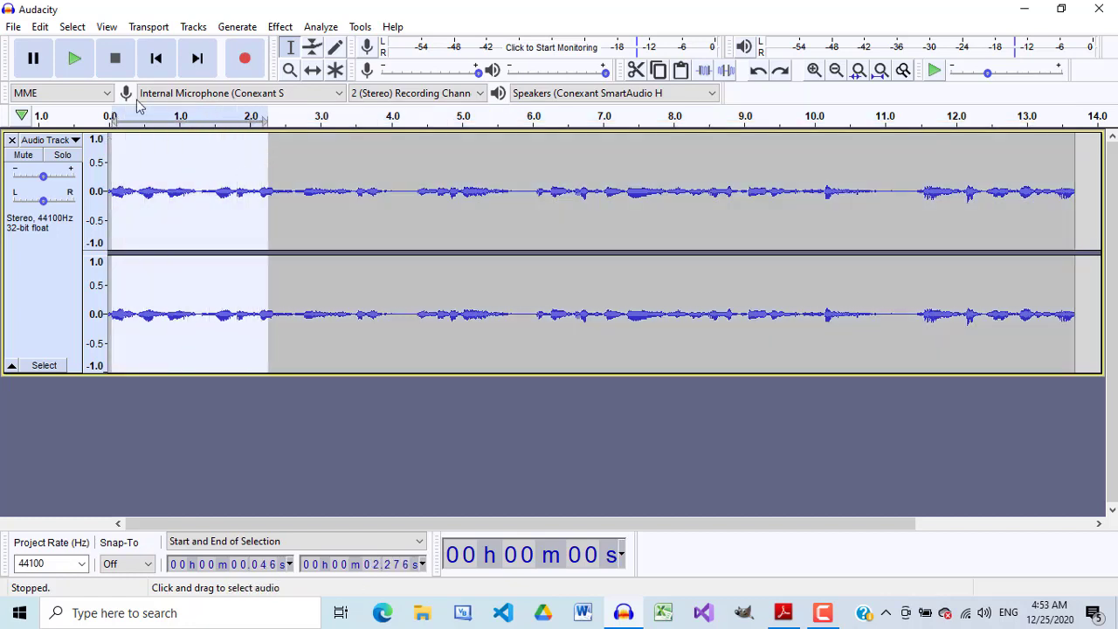
pyautogui.click(40, 27)
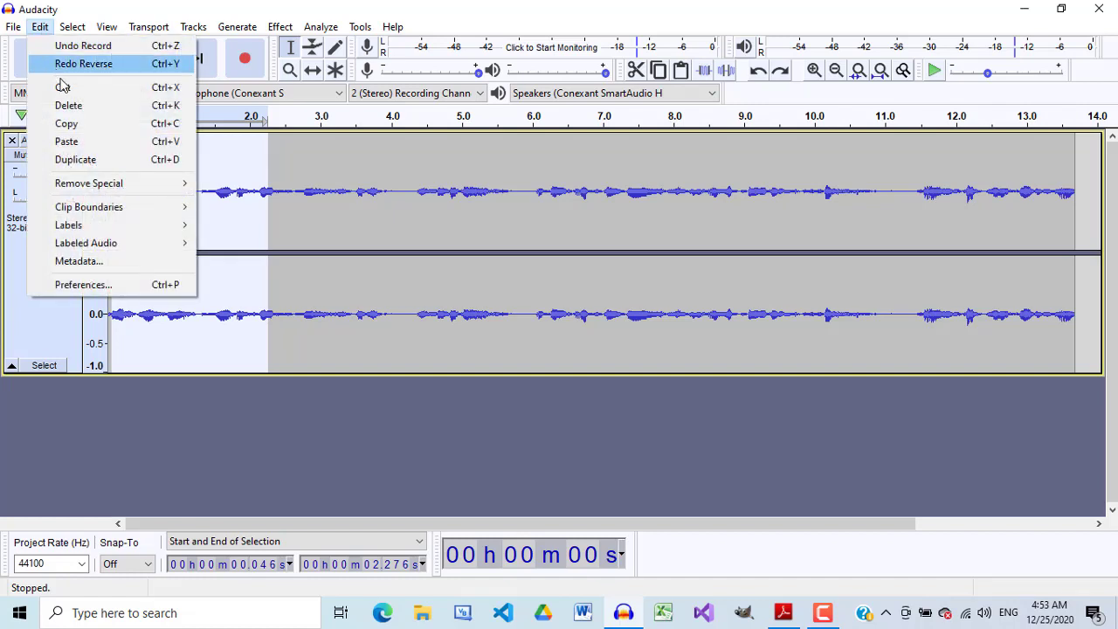
pyautogui.click(70, 105)
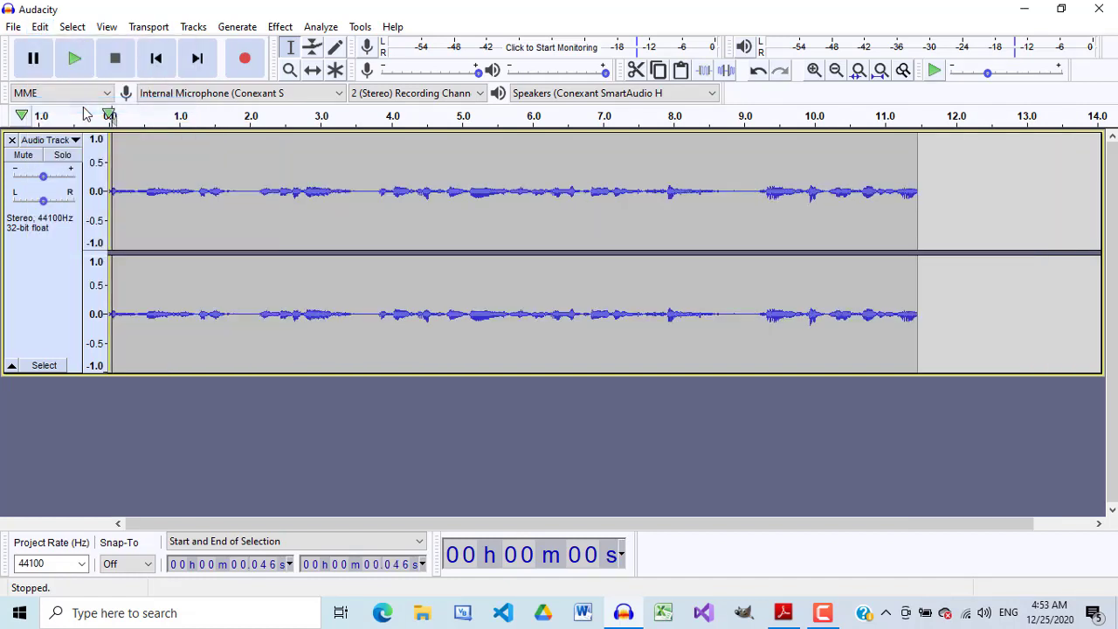
pyautogui.click(75, 58)
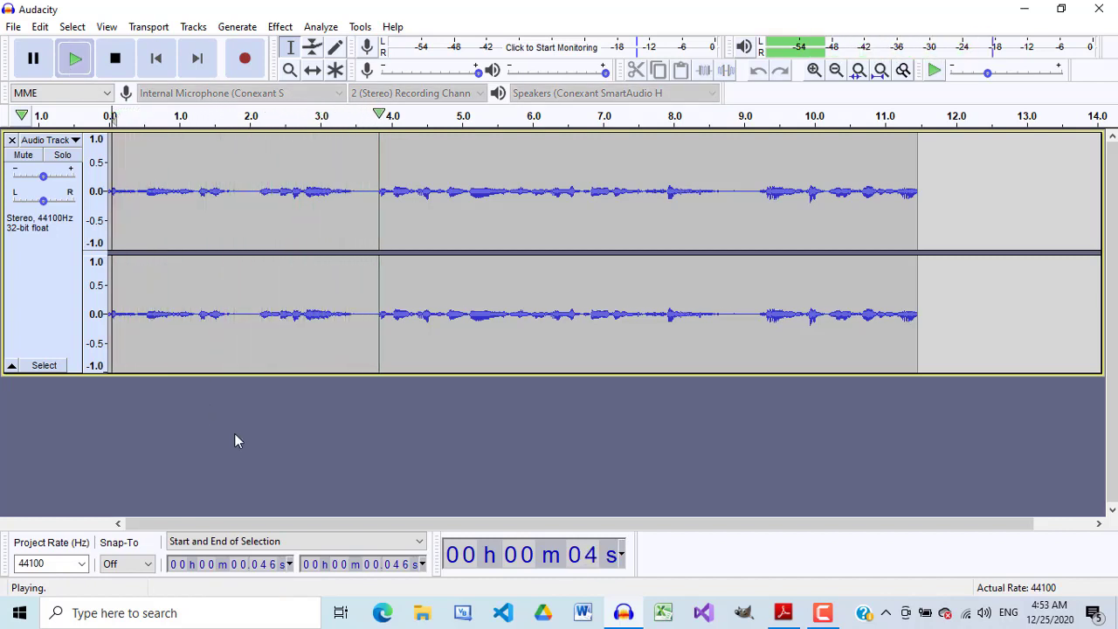
pyautogui.press('space')
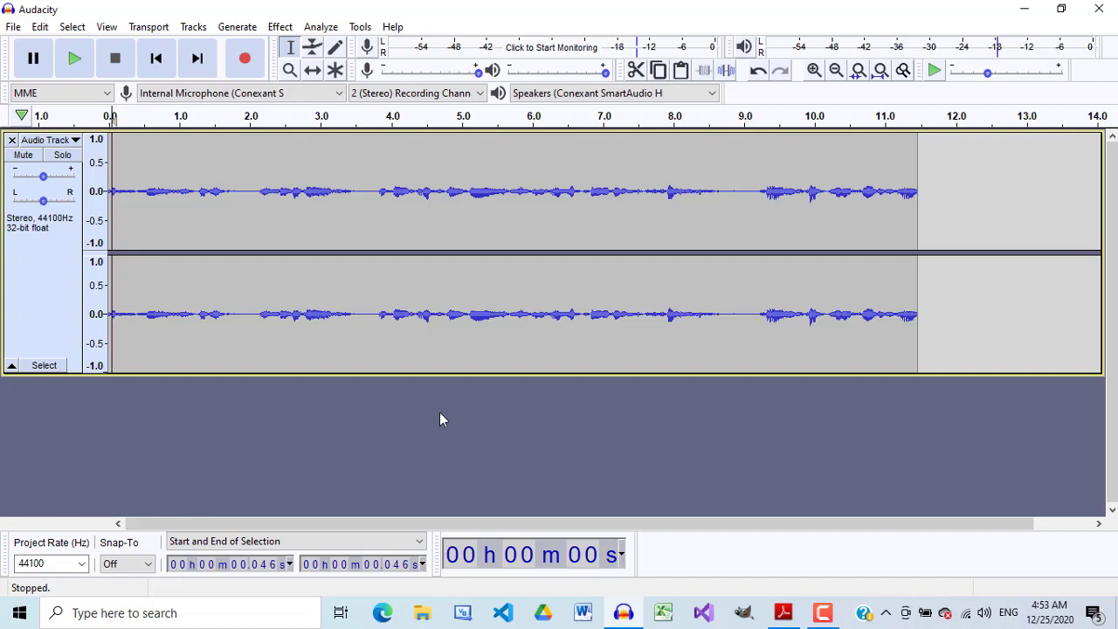
pyautogui.click(280, 26)
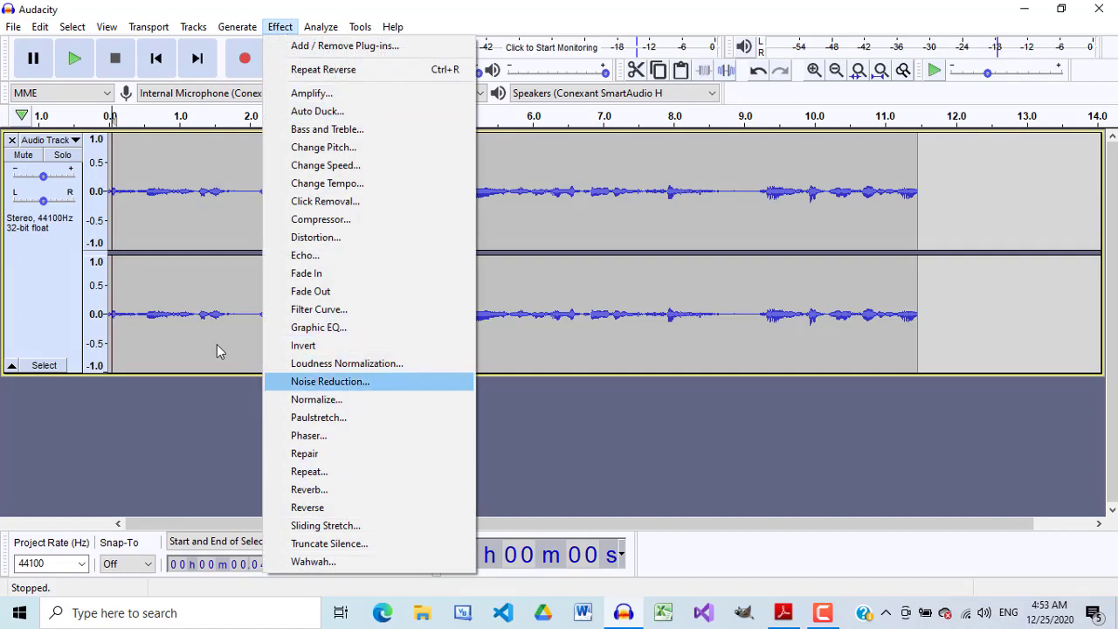
pyautogui.click(188, 266)
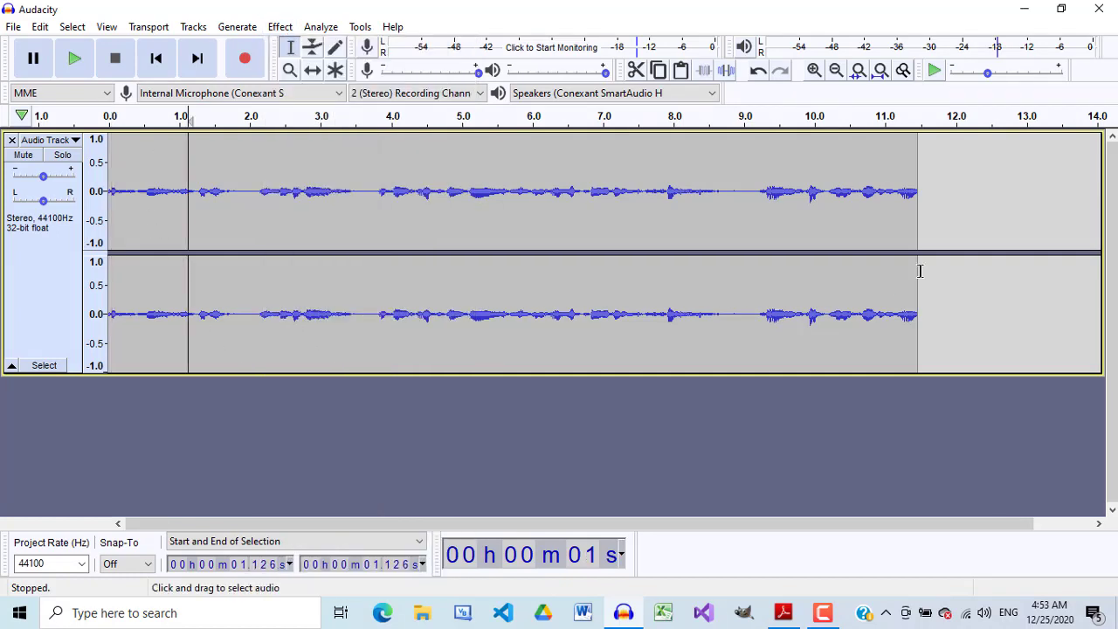
# - Select the entire recording and start exporting it as an MP3 file
pyautogui.moveTo(922, 212); pyautogui.dragTo(99, 193)
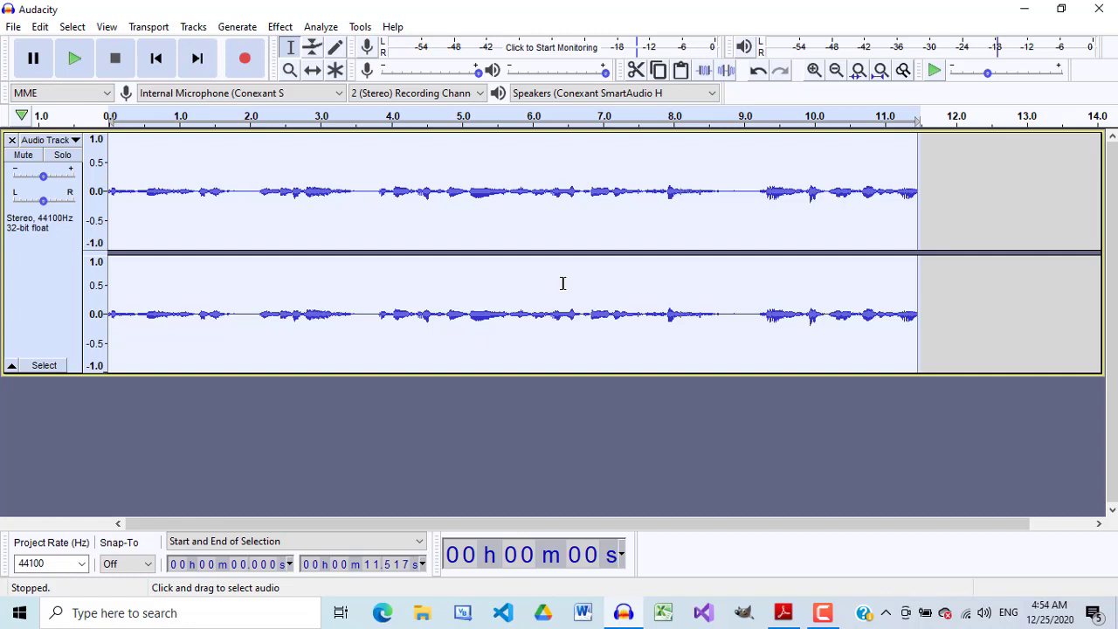
pyautogui.click(13, 28)
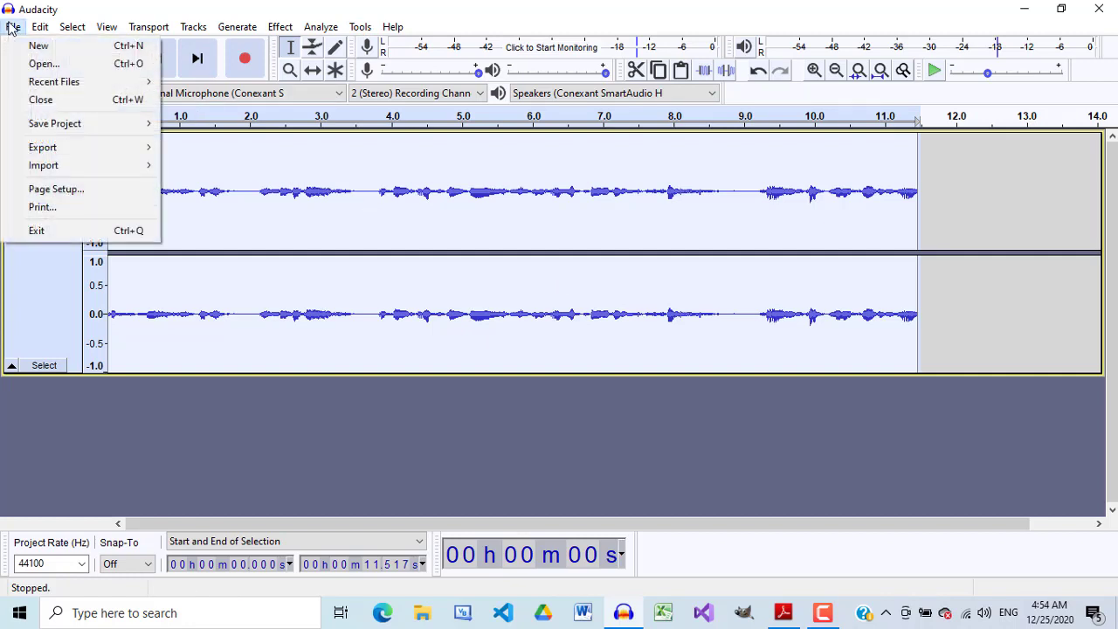
pyautogui.moveTo(83, 153)
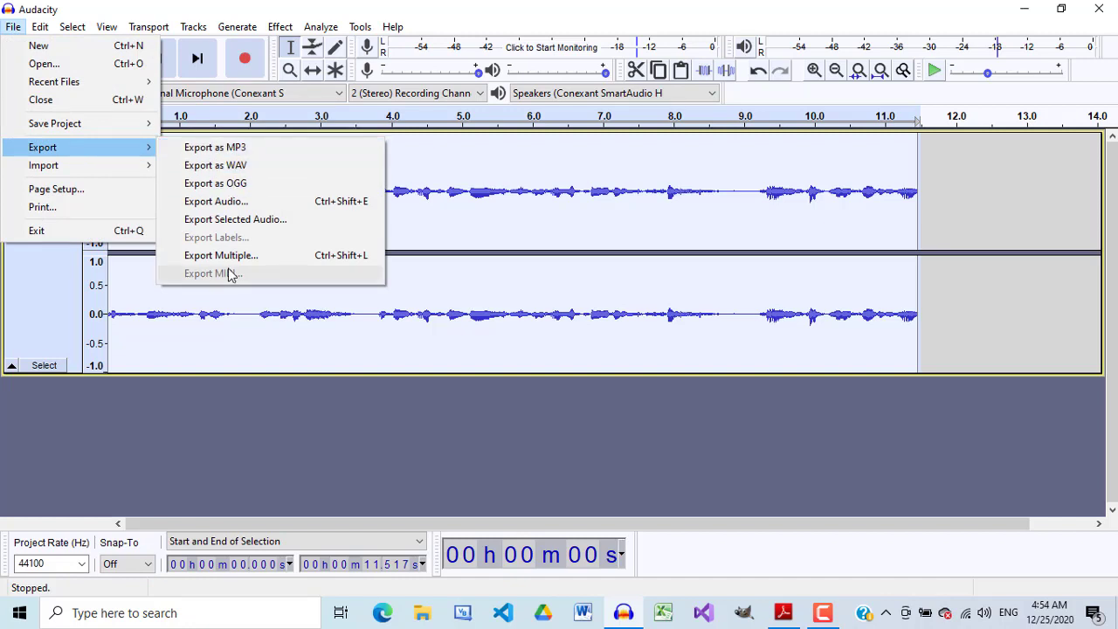
pyautogui.click(271, 148)
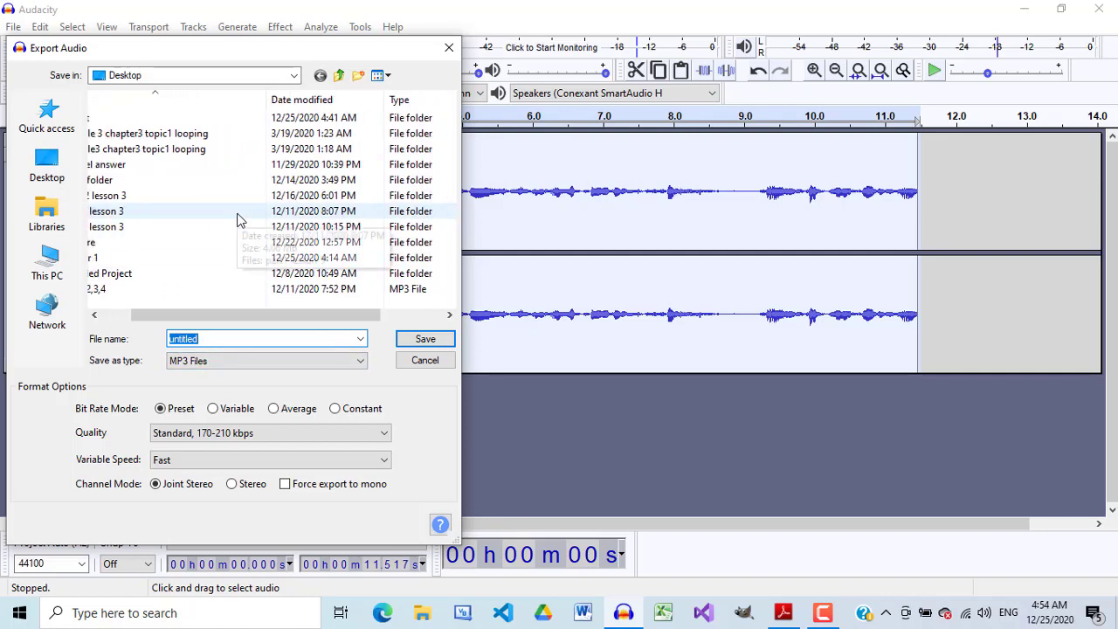
# - Name the MP3 file egypt and try to save it in This PC
pyautogui.click(48, 265)
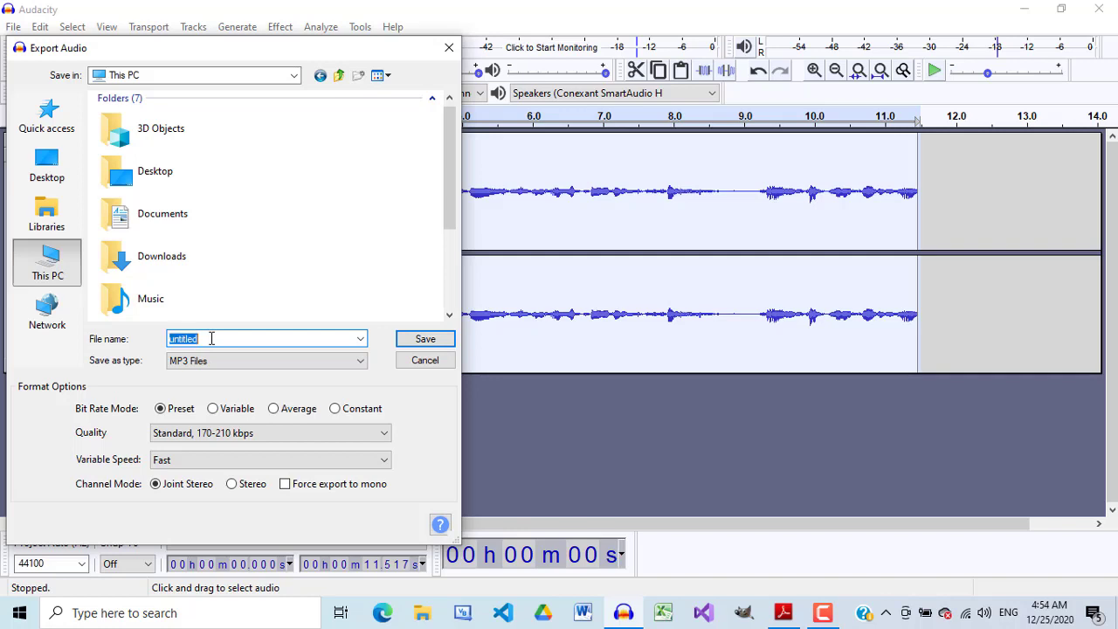
pyautogui.write('egypt')
pyautogui.click(430, 347)
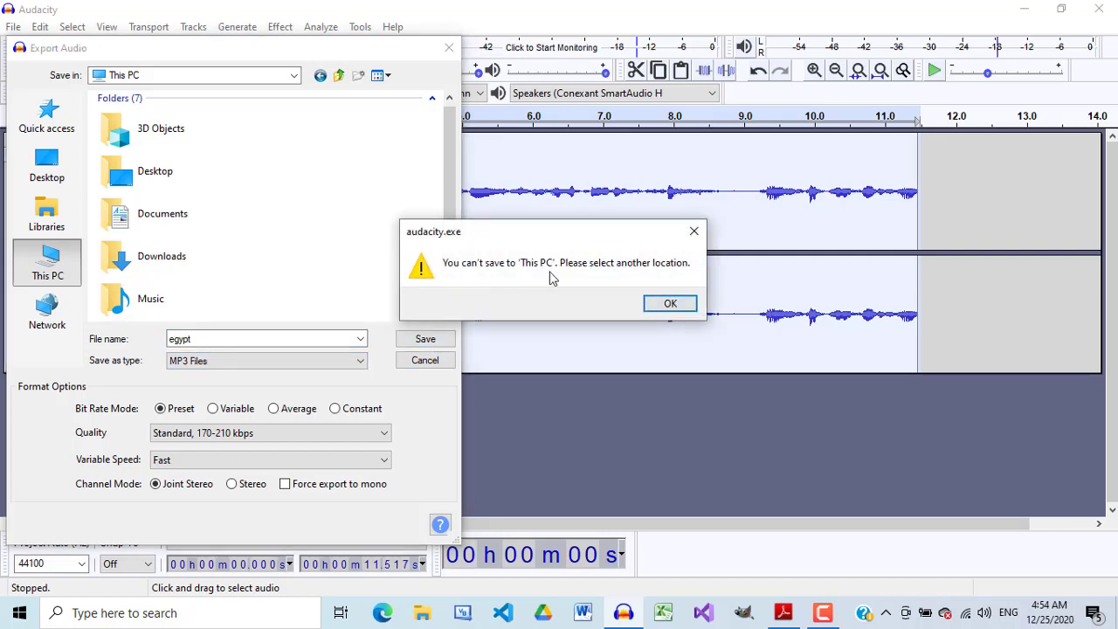
pyautogui.click(671, 304)
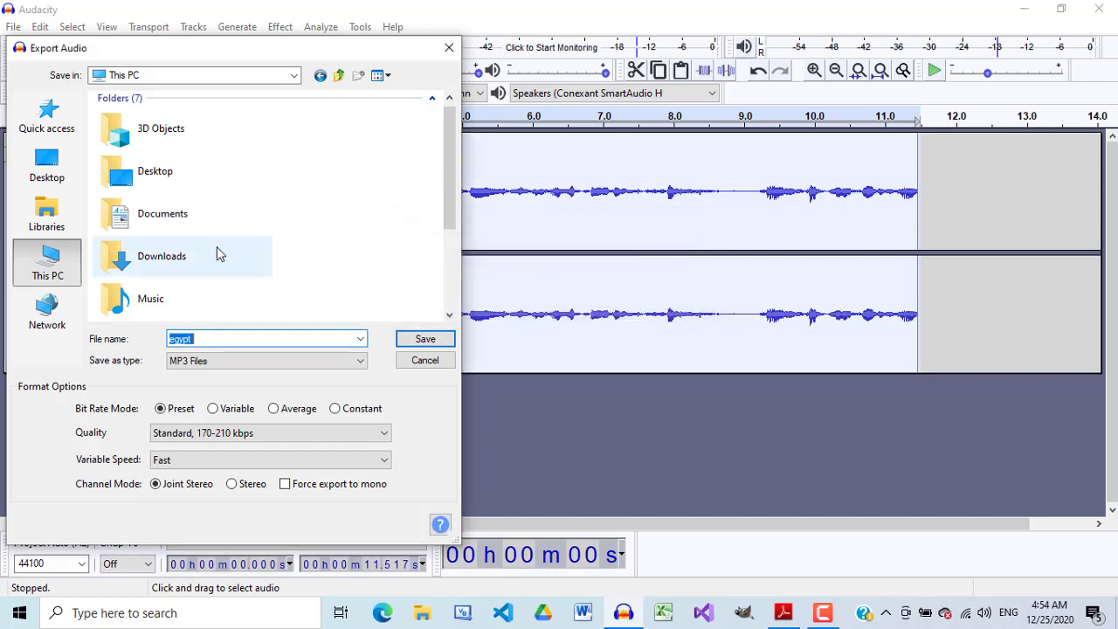
# - Extend the export's file name to egypt 2 and try again to save it in This PC
pyautogui.click(210, 340)
pyautogui.write('2')
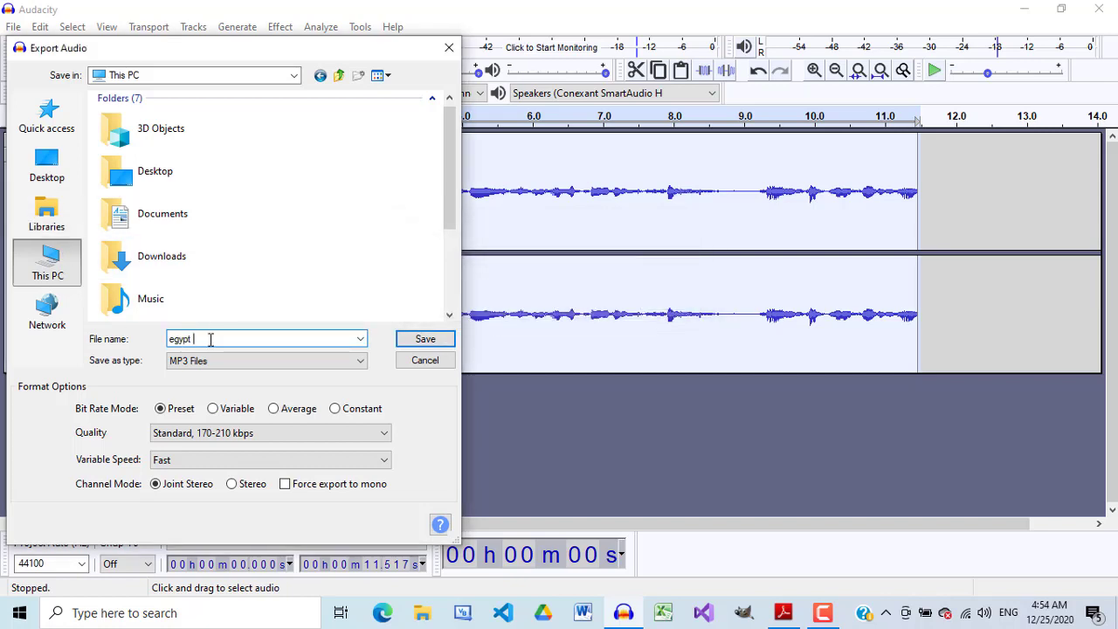
pyautogui.click(416, 343)
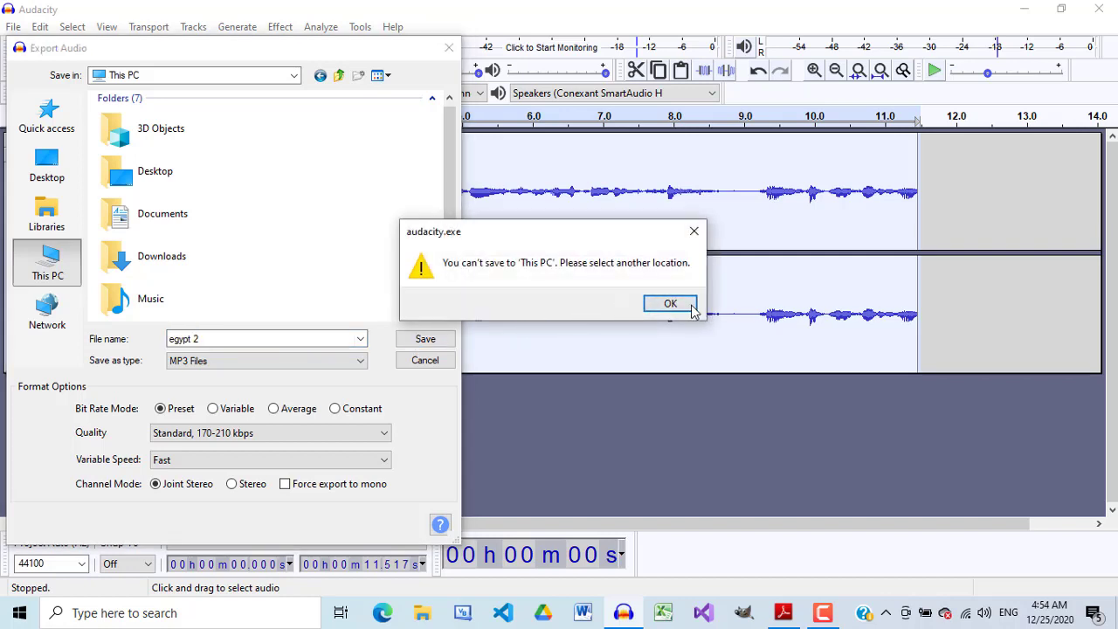
pyautogui.click(670, 304)
# - Save the MP3 export to the Desktop, leaving all metadata tags empty
pyautogui.click(48, 166)
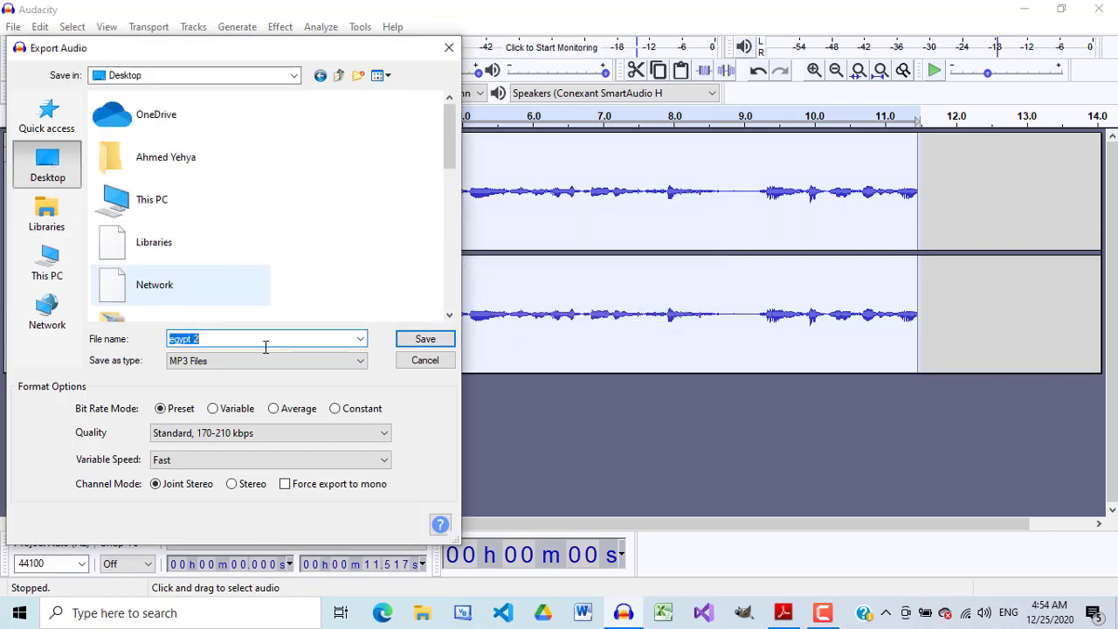
pyautogui.click(437, 341)
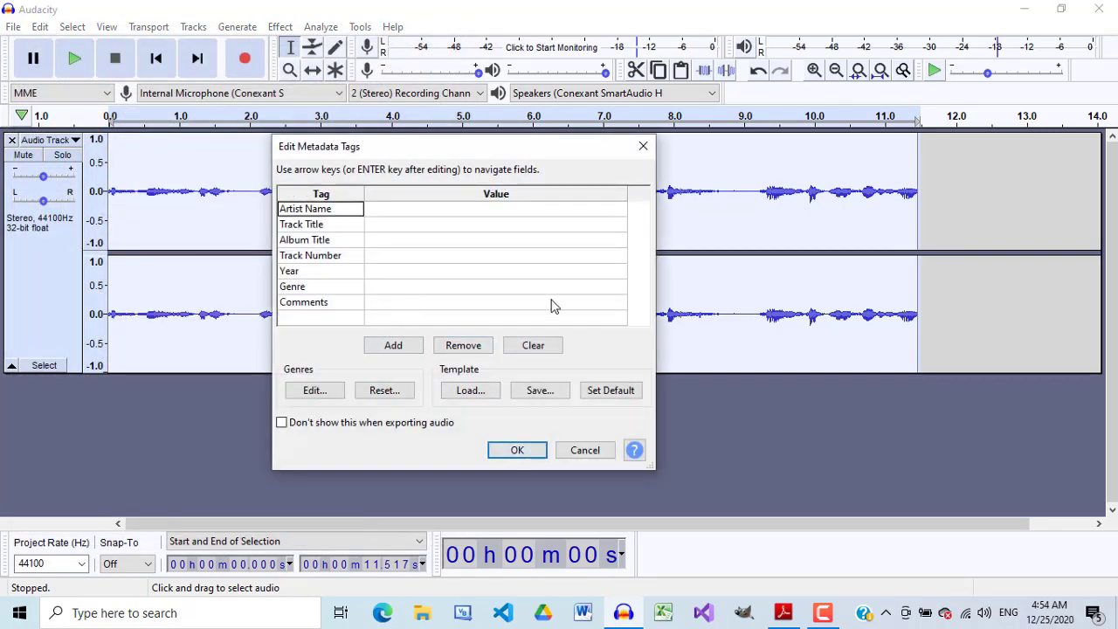
pyautogui.click(517, 450)
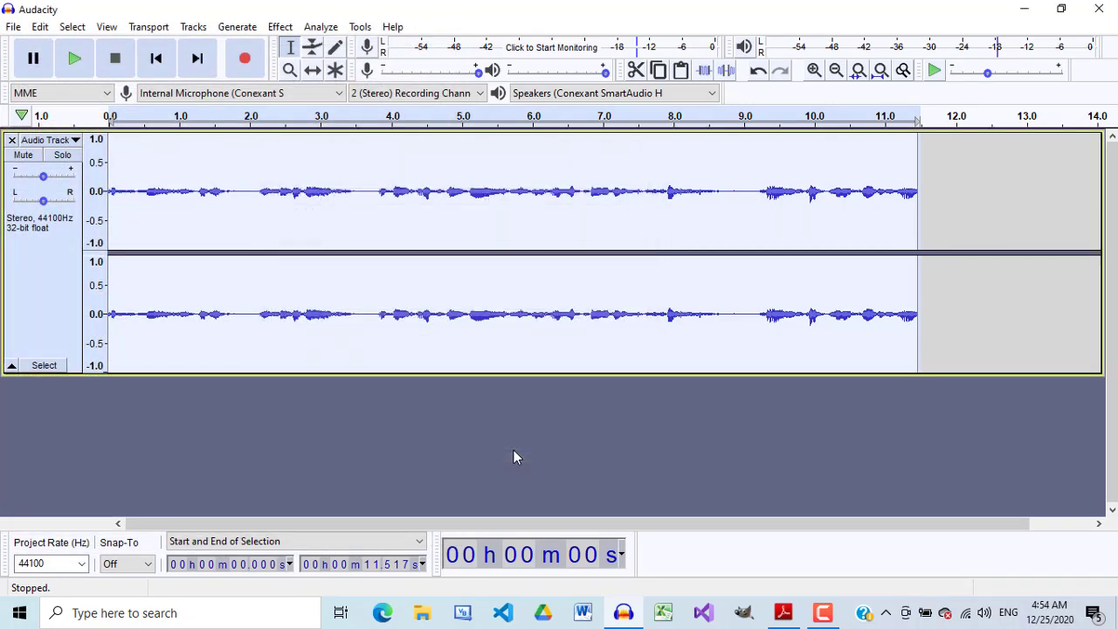
# - Switch to the Windows desktop and create a new folder named Anthem on it
pyautogui.click(1026, 9)
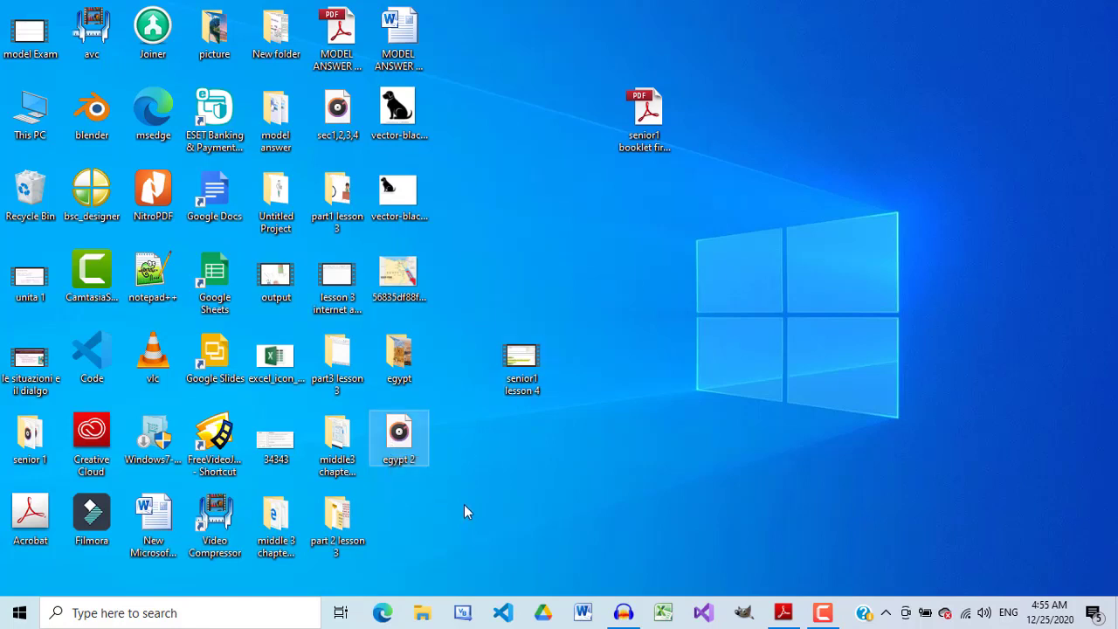
pyautogui.hotkey('ctrl', 'shift', 'n')
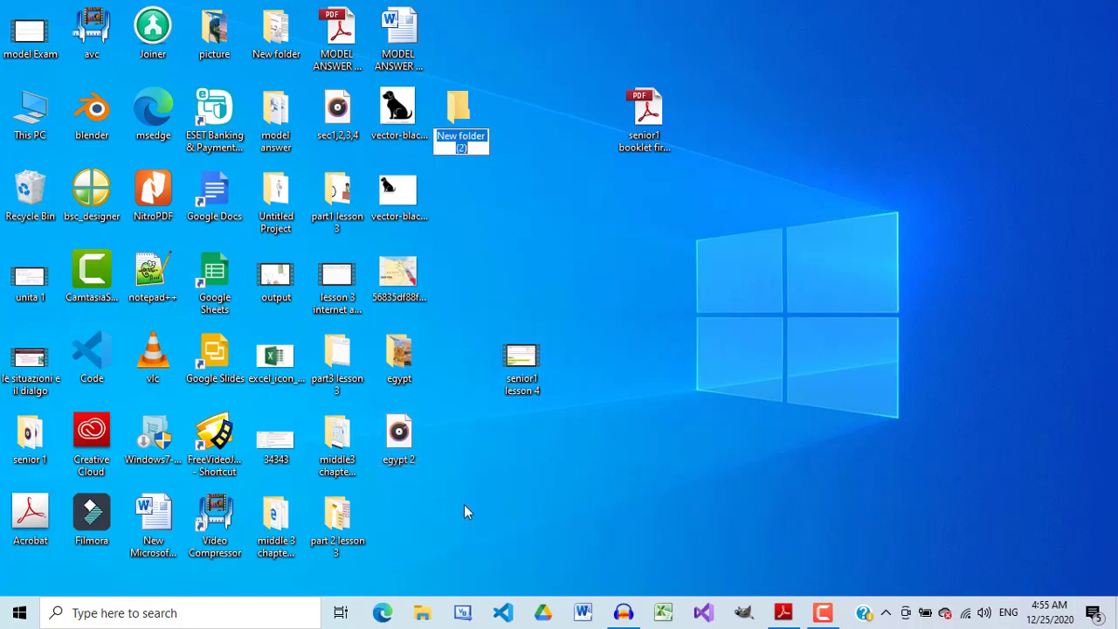
pyautogui.write('A')
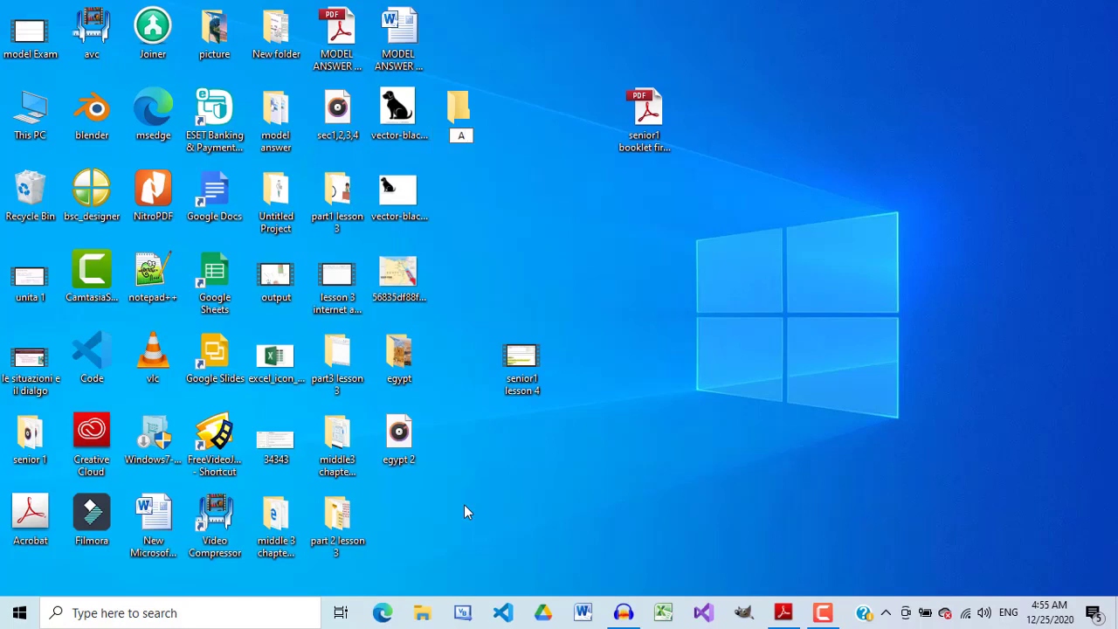
pyautogui.write('nthme')
pyautogui.press('BackSpace')
pyautogui.press('BackSpace')
pyautogui.write('em')
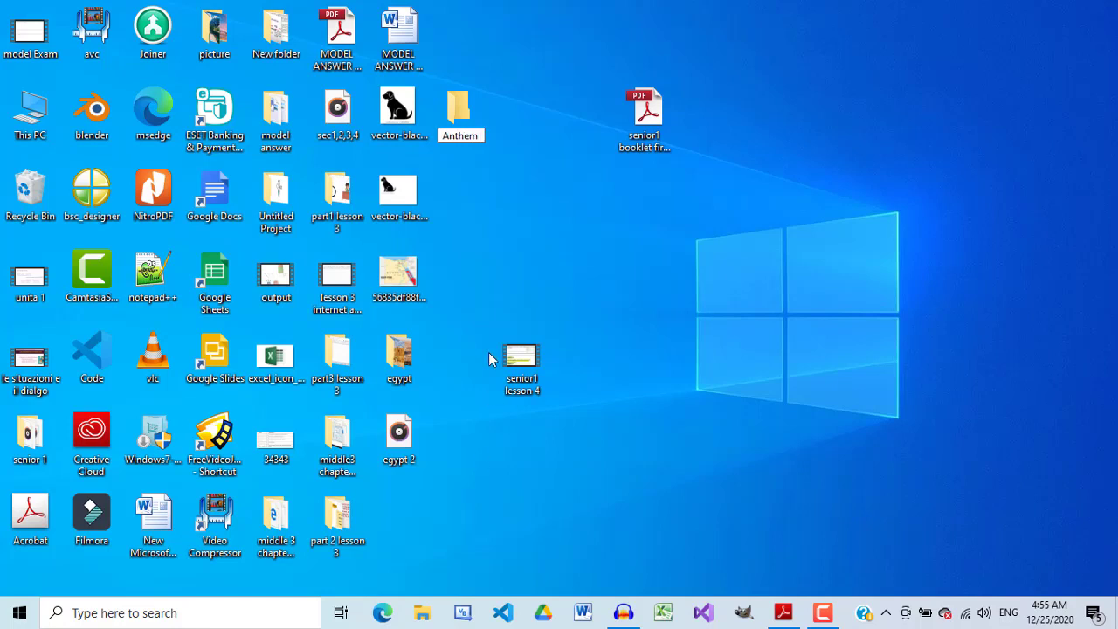
pyautogui.press('Return')
pyautogui.click(472, 243)
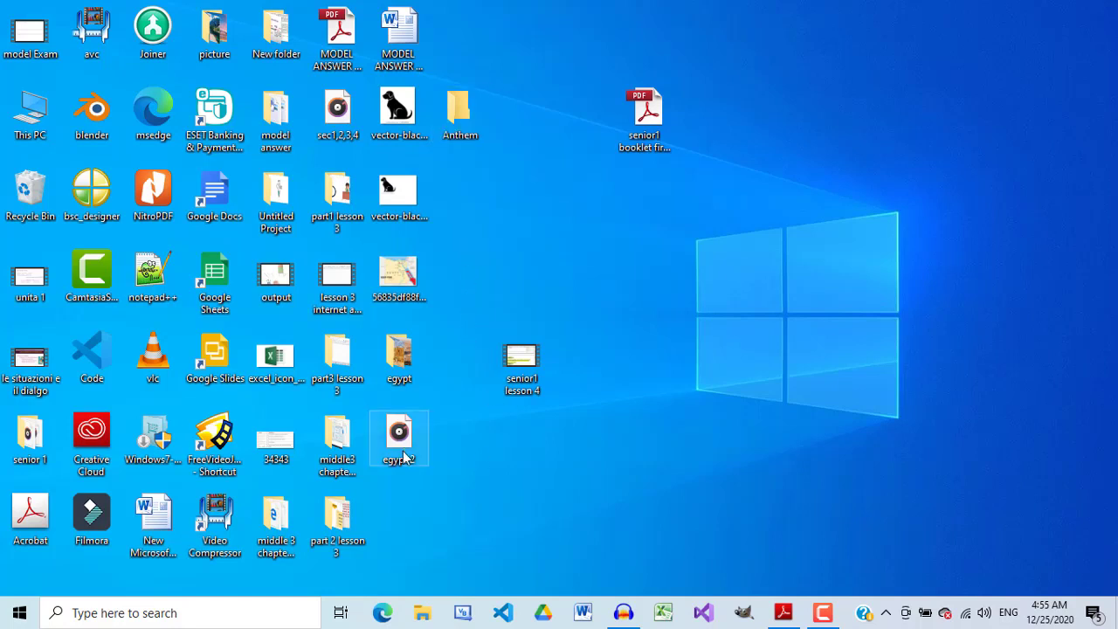
# - Move the egypt 2 audio file into the Anthem folder and check the folder's contents
pyautogui.moveTo(404, 456); pyautogui.dragTo(466, 135)
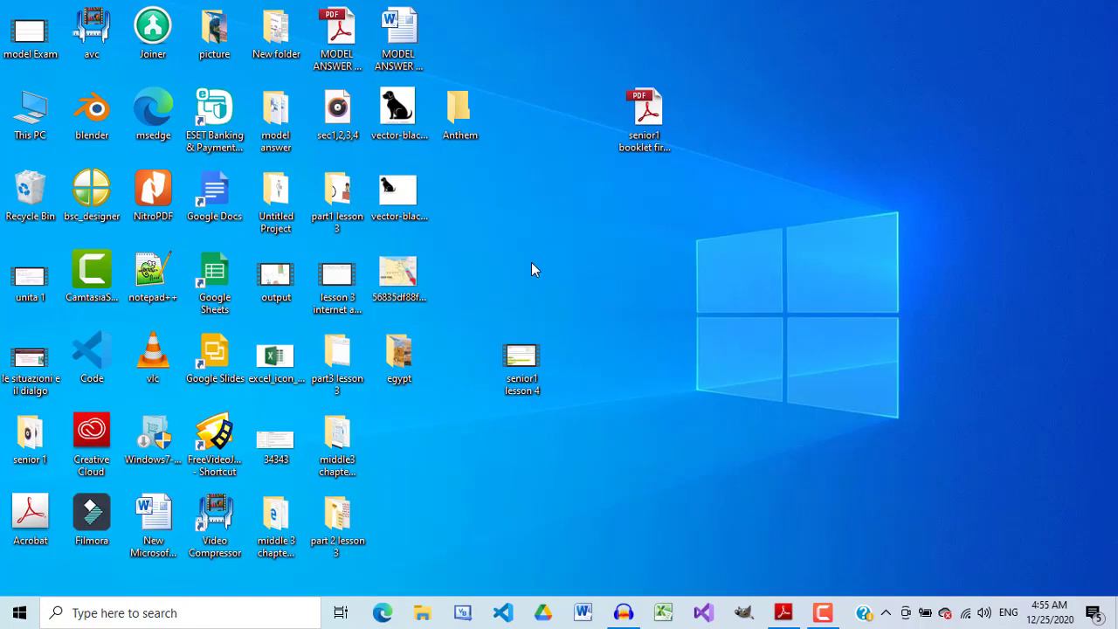
pyautogui.doubleClick(460, 112)
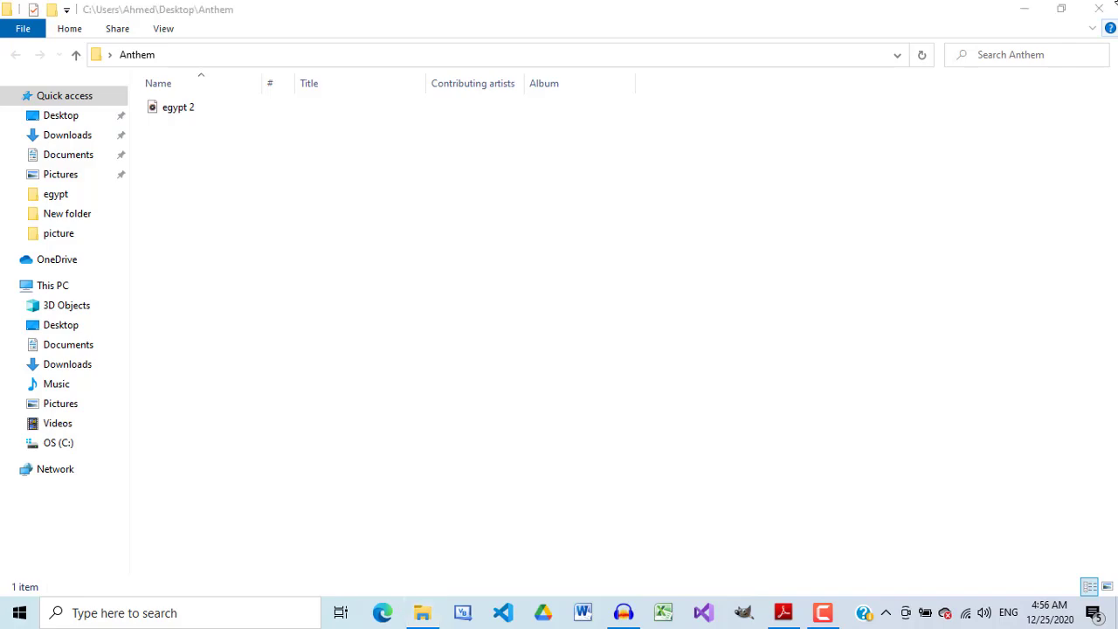
pyautogui.click(1096, 15)
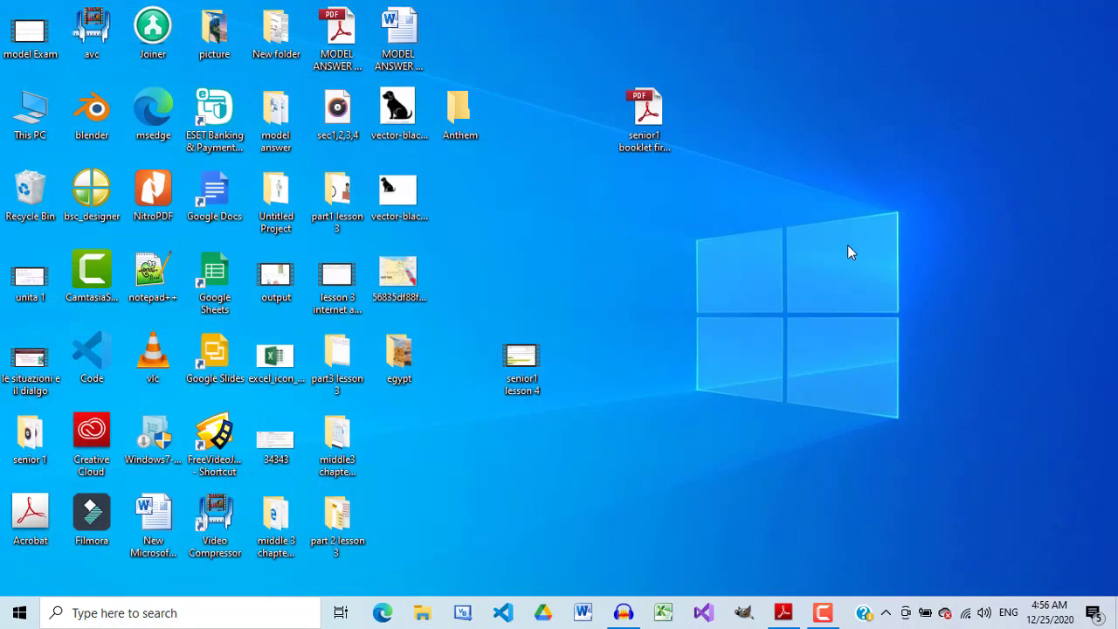
# - Switch to the booklet PDF in Adobe Reader and collapse the pop-up note beside the audio formats table
pyautogui.click(822, 613)
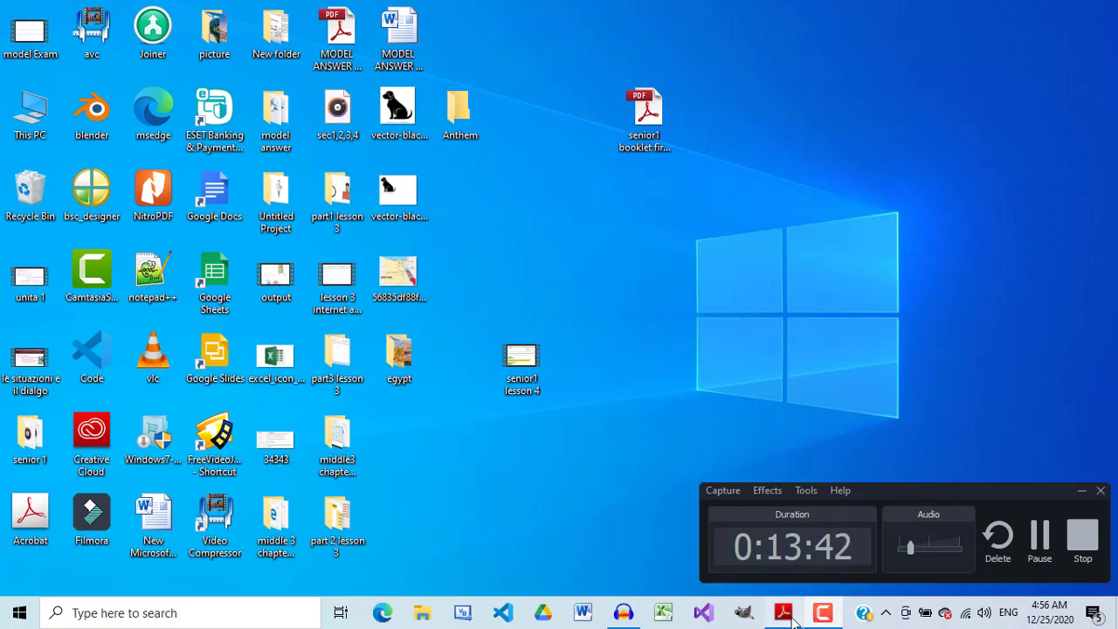
pyautogui.click(768, 604)
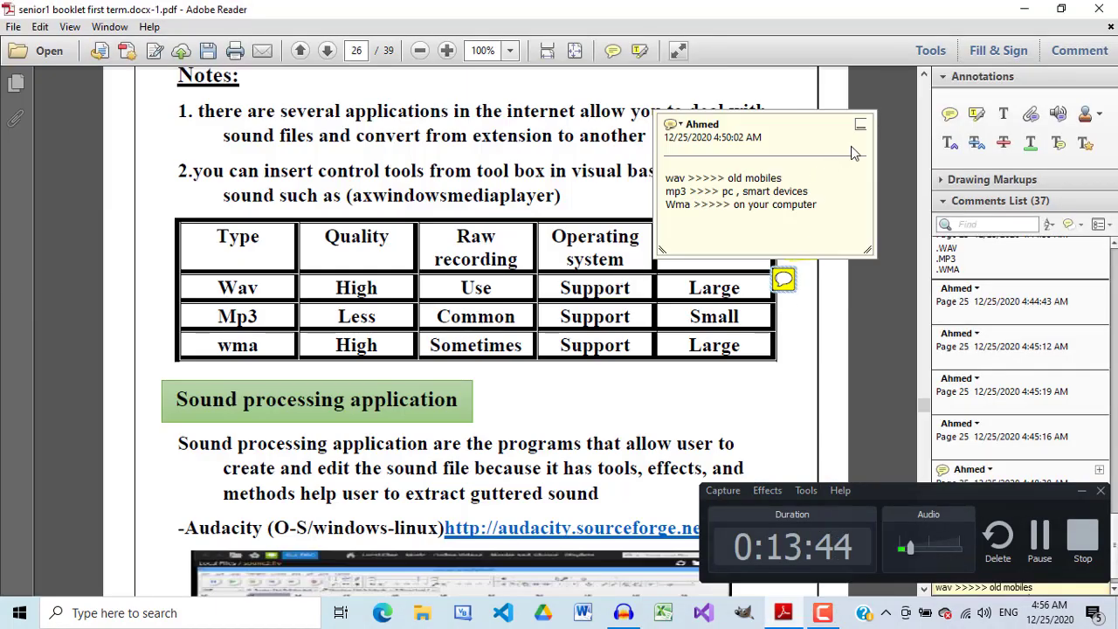
pyautogui.click(860, 126)
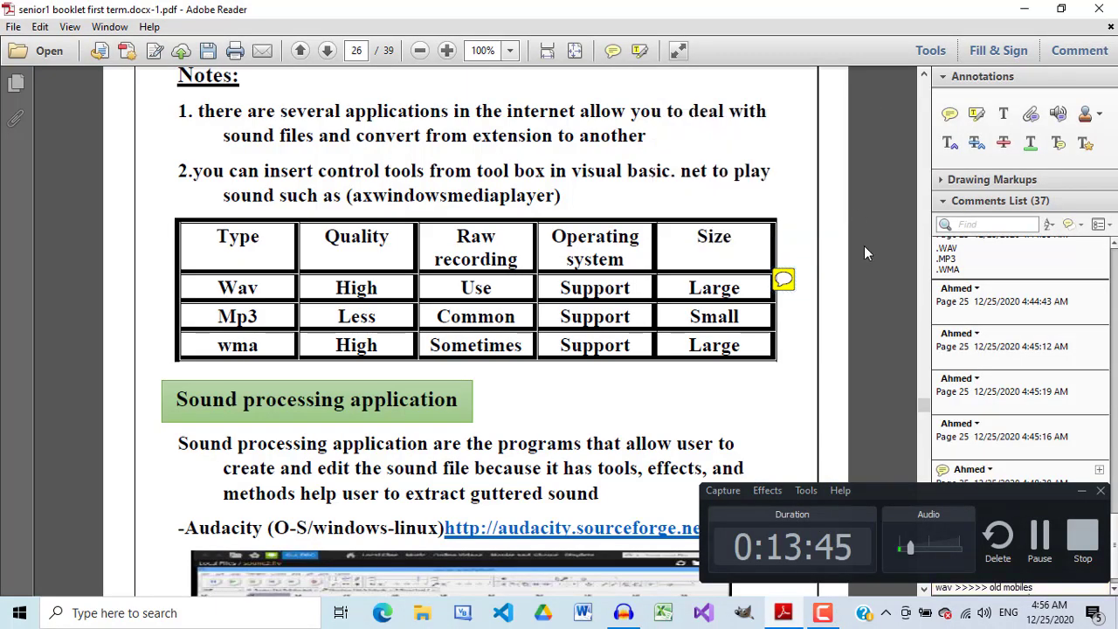
pyautogui.click(1081, 493)
# - Examine the booklet's sections on sound processing applications, recording sound and sound file processing, and the Class Activity 5 questions on pages 26 to 28
pyautogui.scroll(-6, 707, 384)
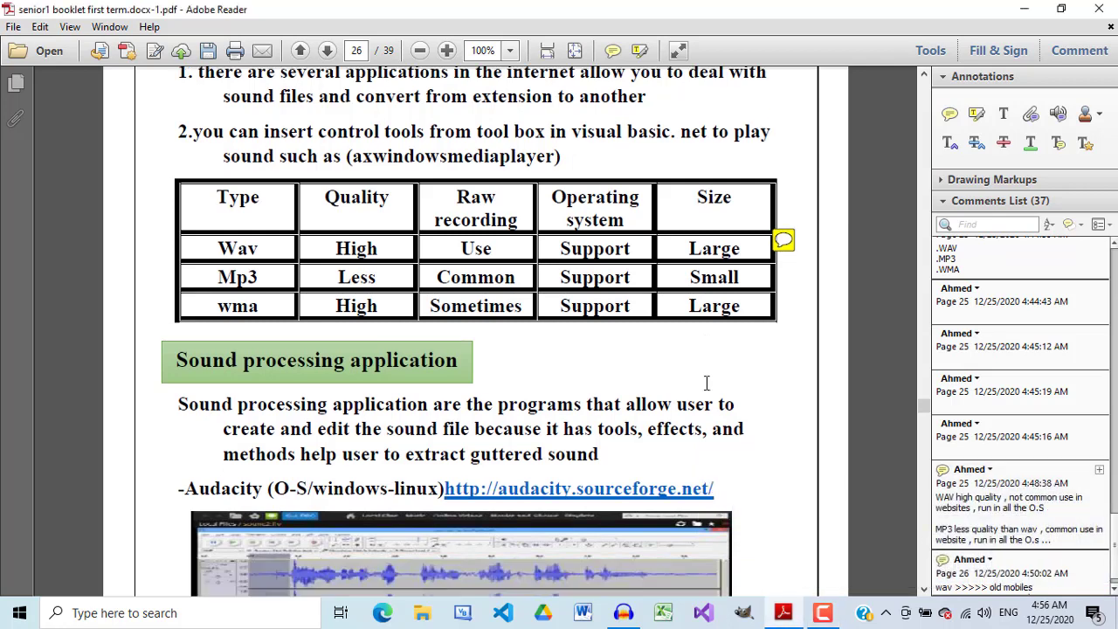
pyautogui.scroll(-4, 707, 384)
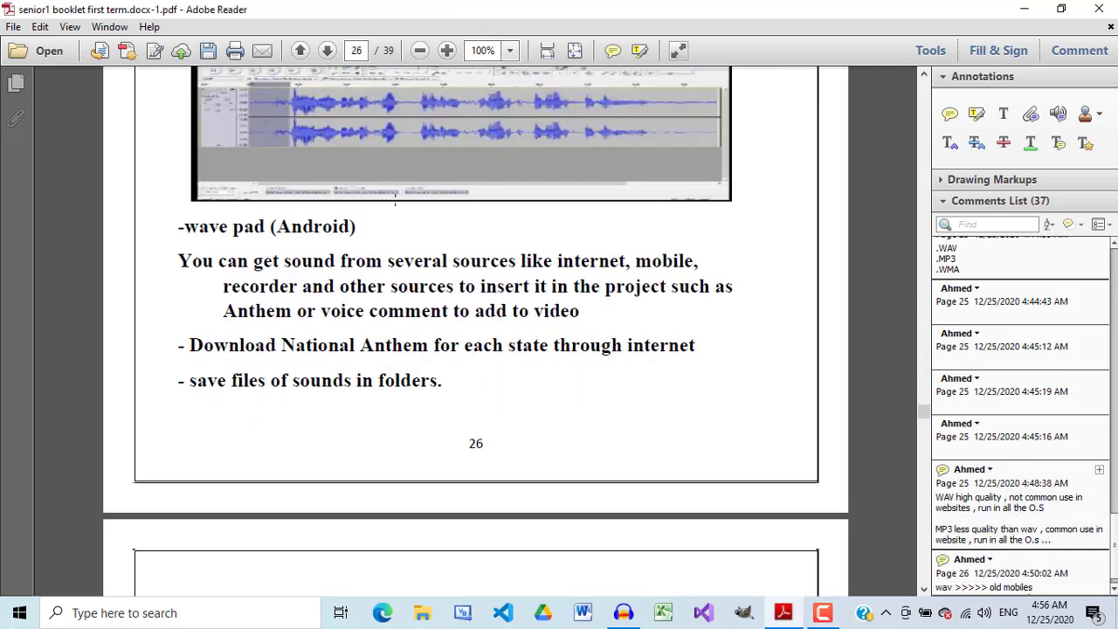
pyautogui.scroll(5, 379, 385)
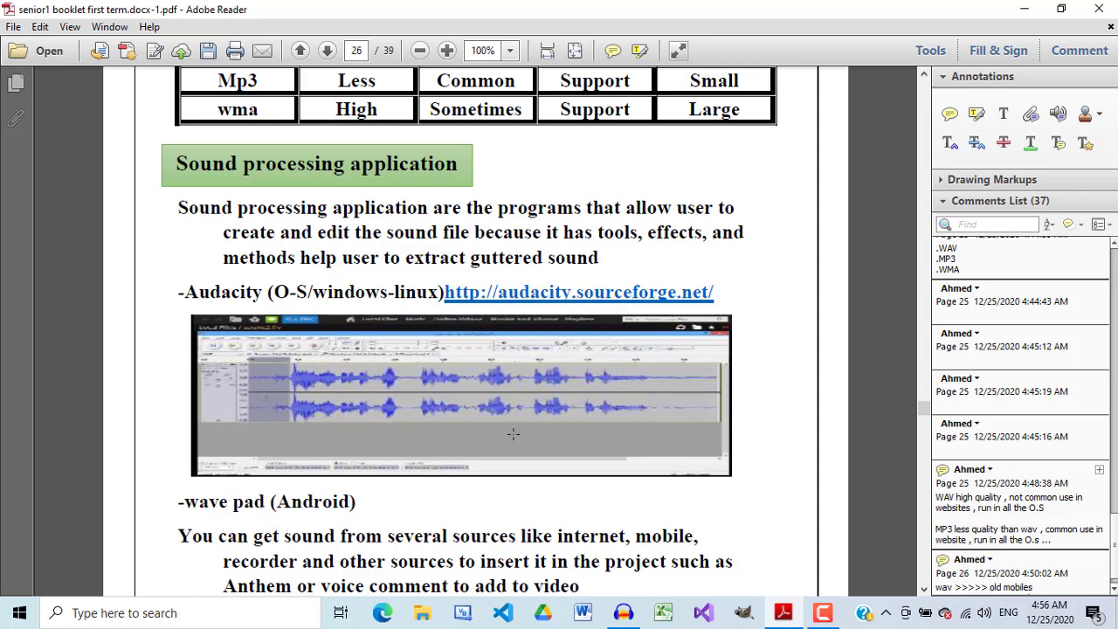
pyautogui.scroll(-5, 514, 434)
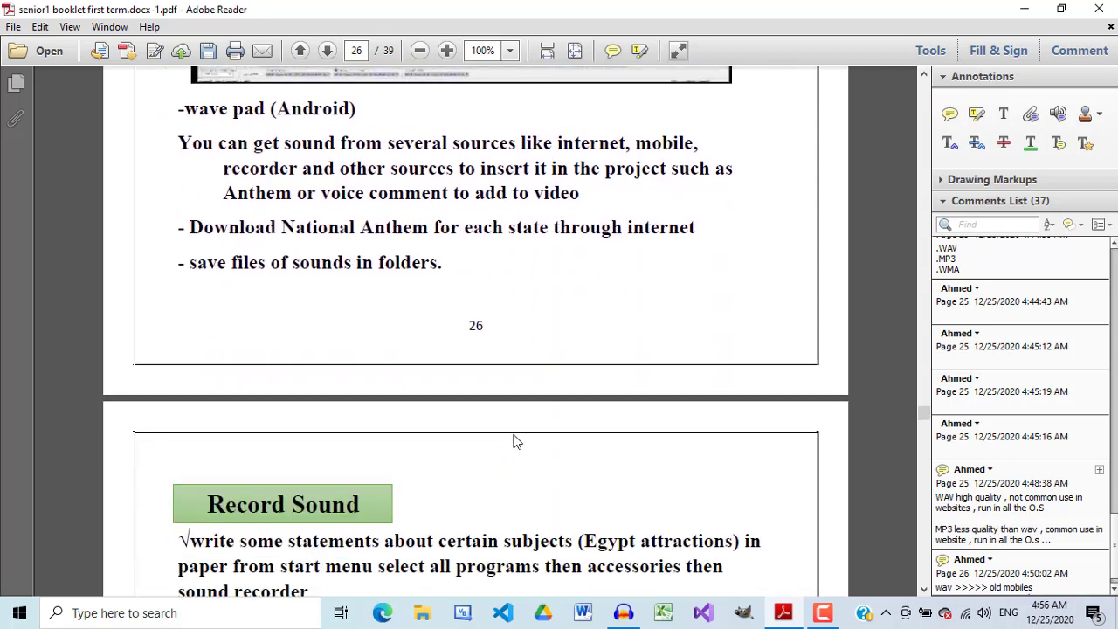
pyautogui.scroll(-5, 433, 375)
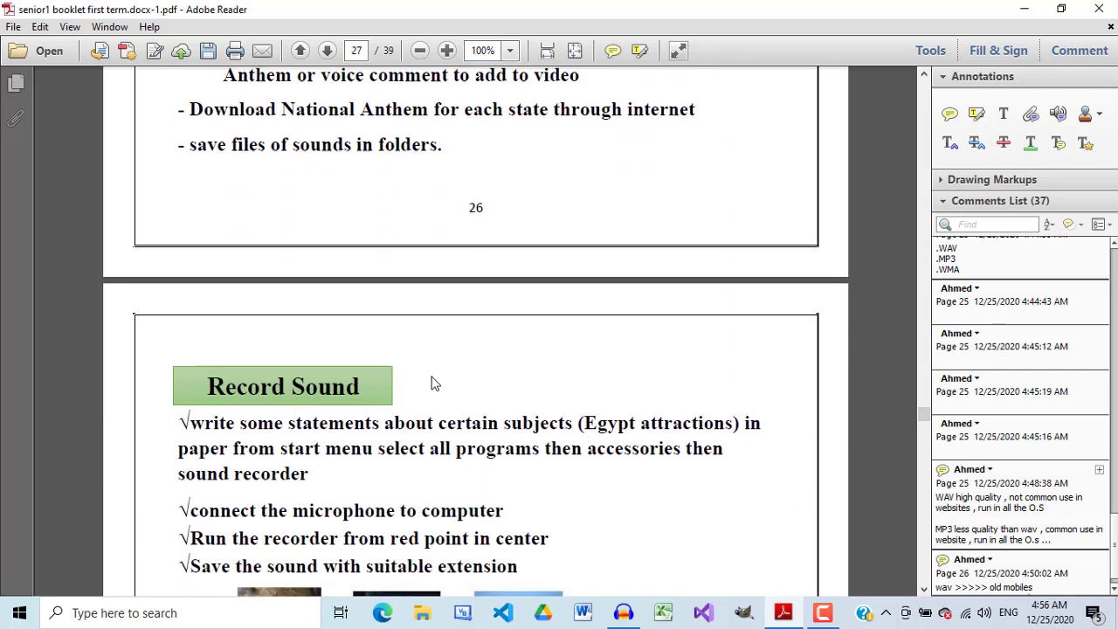
pyautogui.scroll(-2, 433, 382)
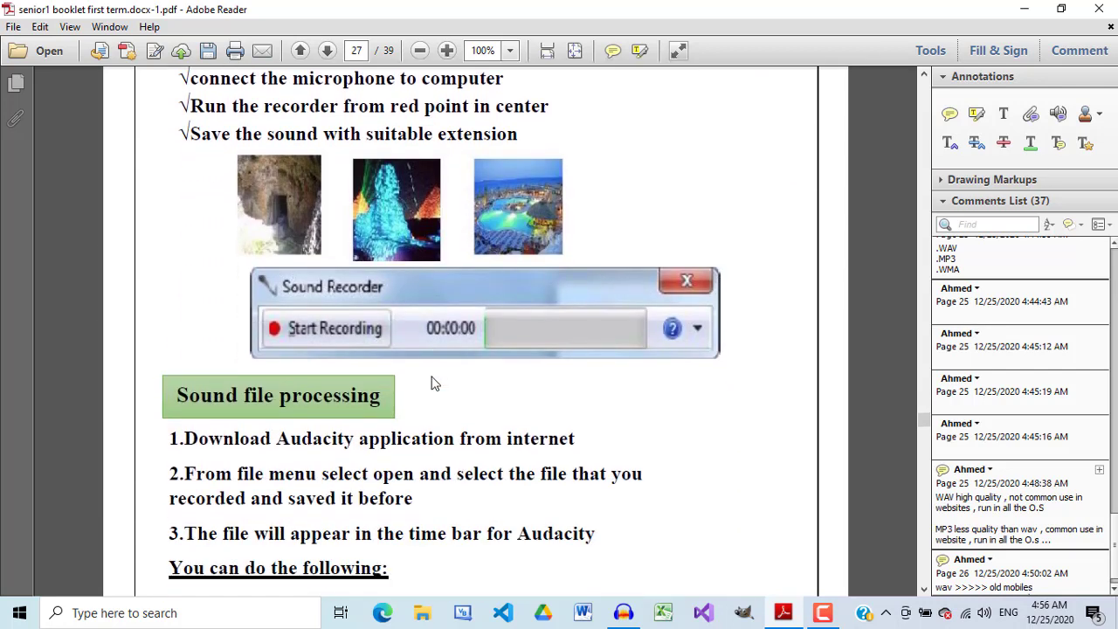
pyautogui.scroll(-3, 435, 382)
pyautogui.scroll(-4, 430, 376)
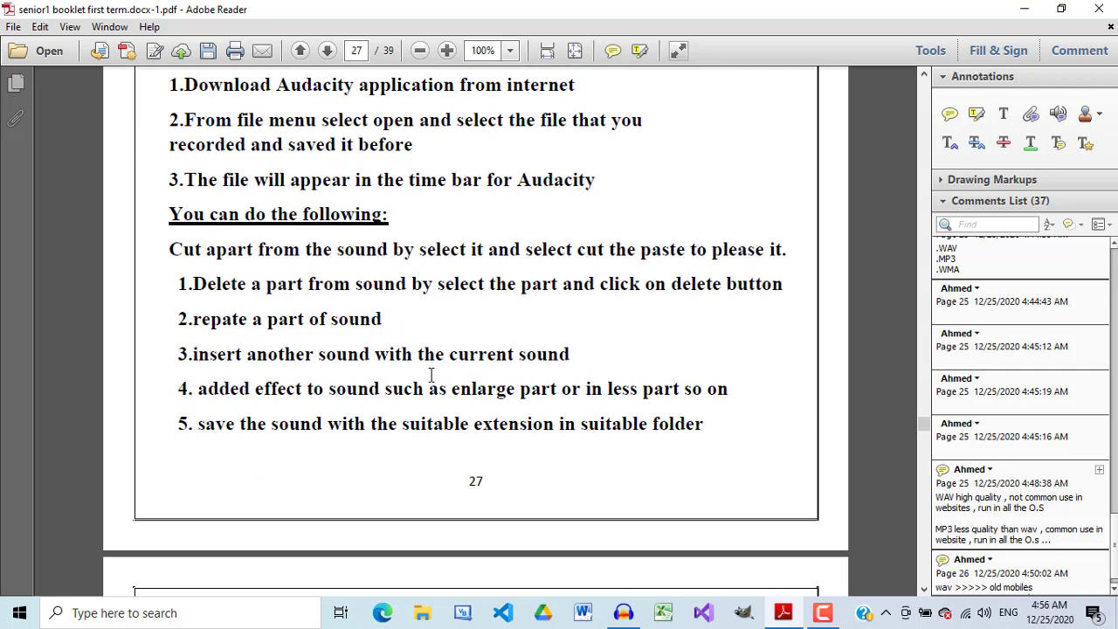
pyautogui.scroll(-2, 432, 380)
pyautogui.scroll(-4, 433, 380)
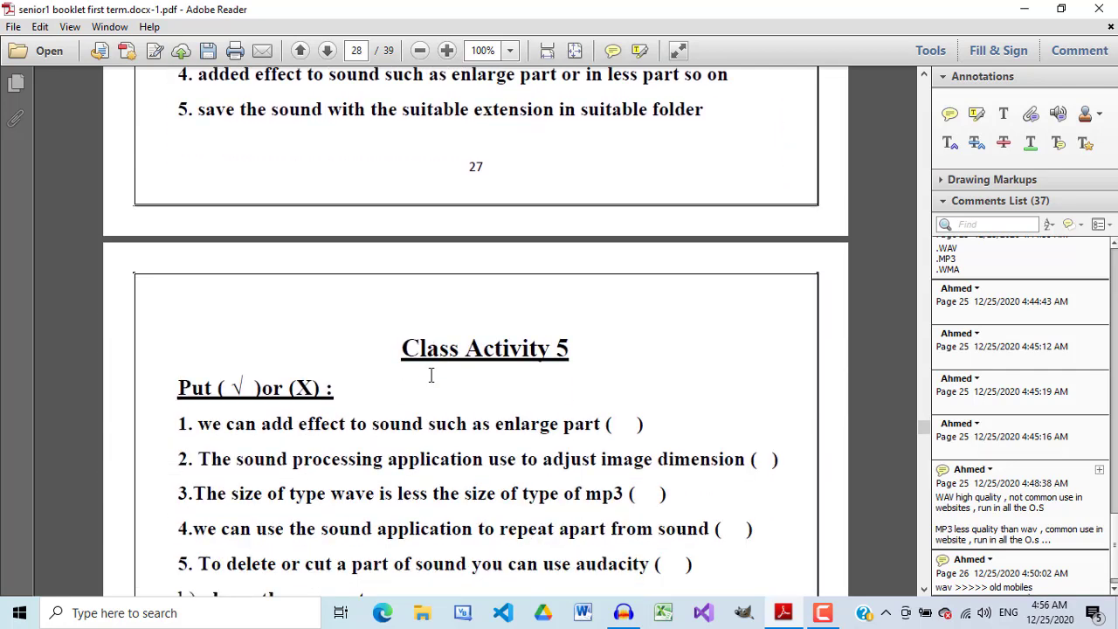
pyautogui.scroll(-4, 540, 421)
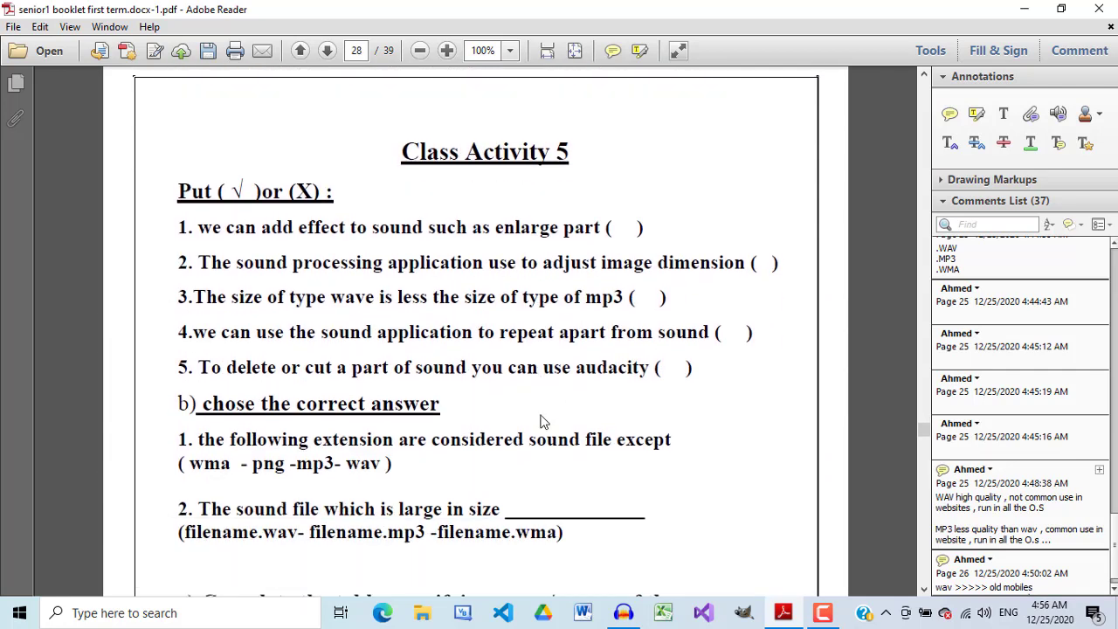
pyautogui.scroll(-3, 540, 421)
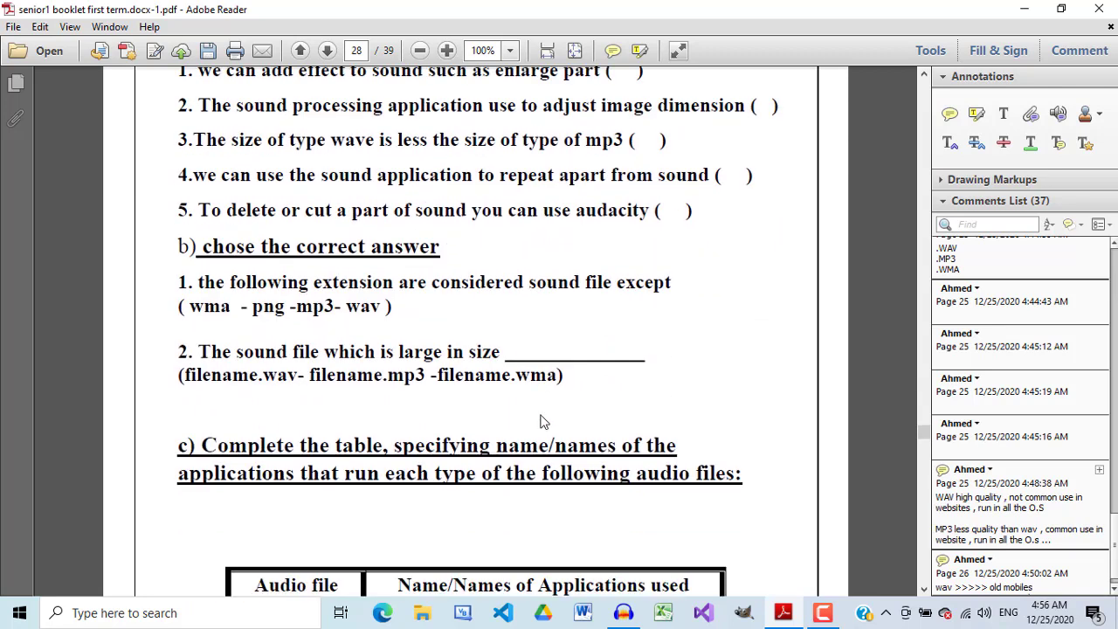
pyautogui.scroll(-3, 540, 421)
pyautogui.scroll(3, 541, 417)
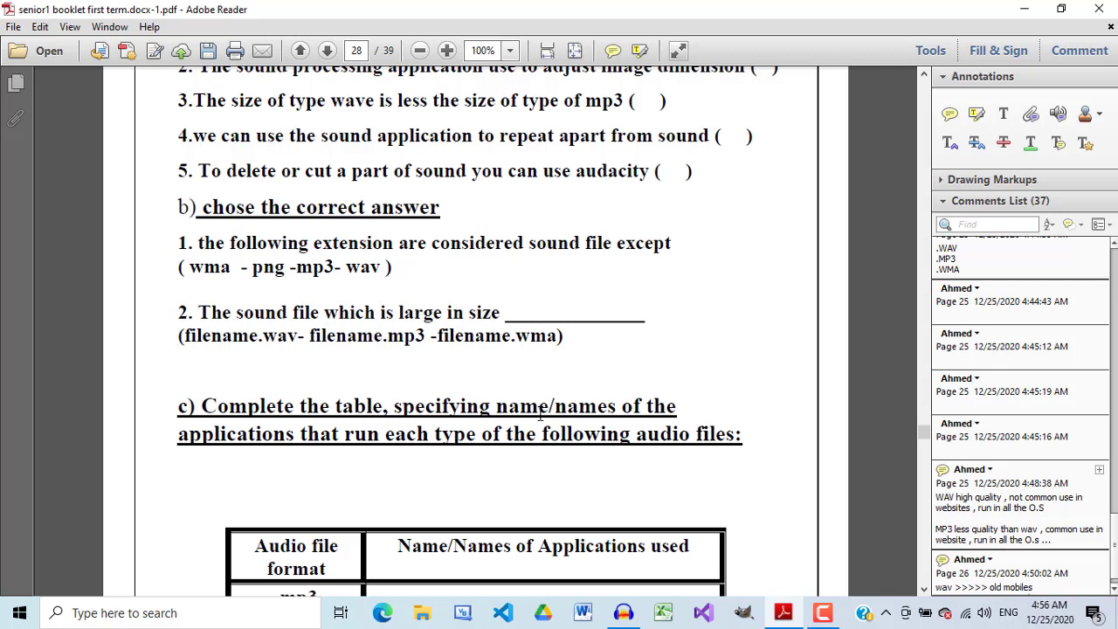
pyautogui.click(823, 612)
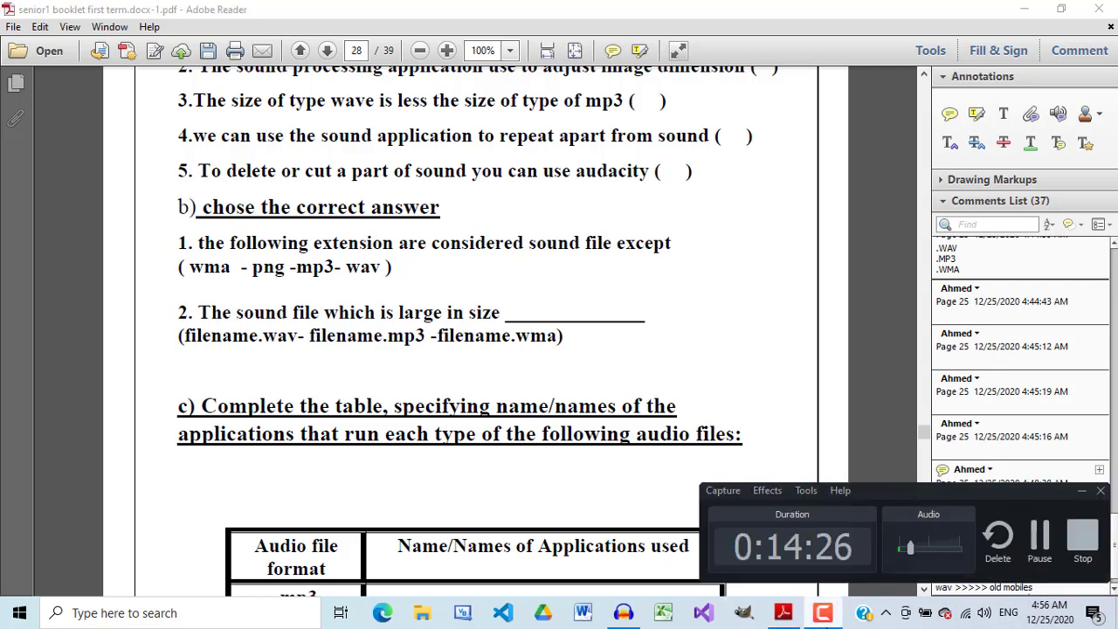